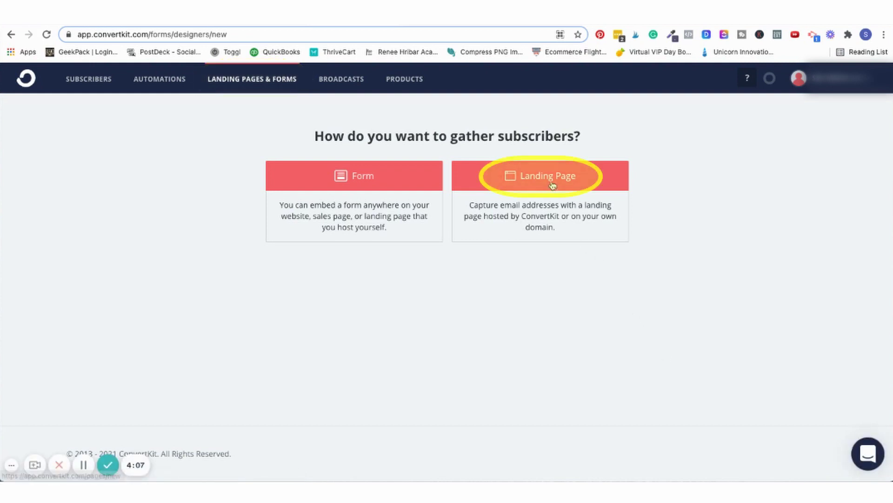
Start a hosted landing page and browse the template gallery to the Cypress design
left_click(578, 181)
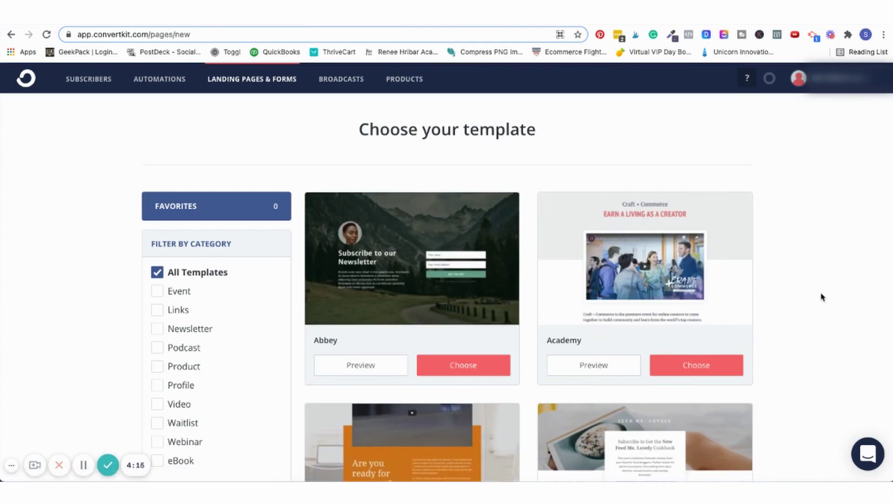
scroll(822, 297, "down", 1)
scroll(822, 296, "down", 1)
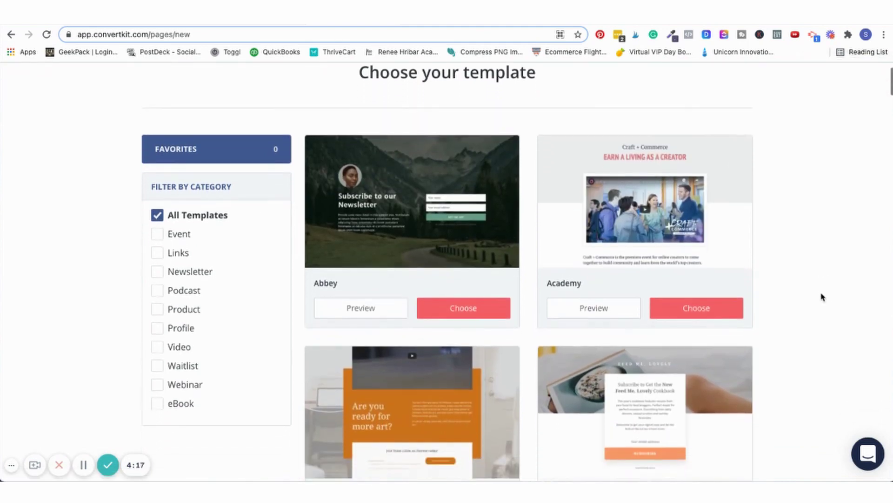
scroll(821, 297, "down", 1)
scroll(822, 297, "down", 1)
scroll(822, 297, "down", 1)
scroll(822, 297, "down", 1)
scroll(822, 297, "down", 1)
scroll(822, 297, "down", 2)
scroll(821, 297, "down", 2)
scroll(822, 297, "down", 3)
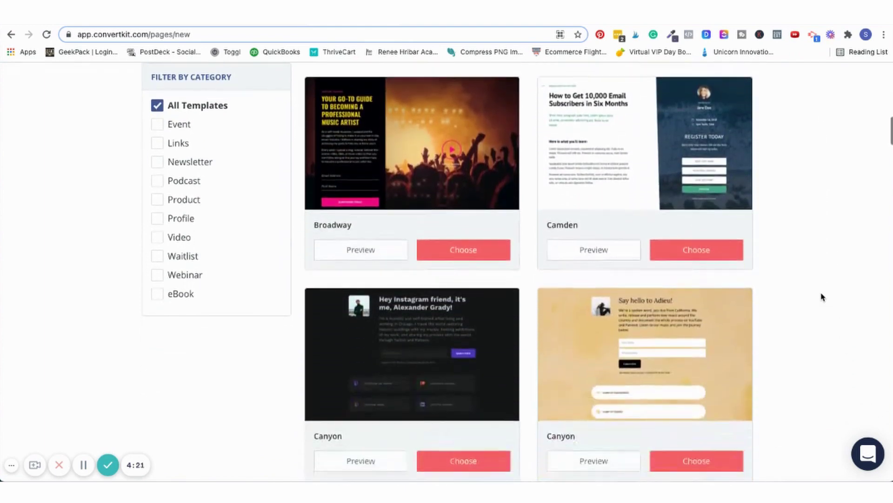
scroll(821, 297, "down", 2)
scroll(822, 296, "down", 2)
scroll(821, 297, "down", 1)
scroll(821, 296, "down", 1)
scroll(822, 297, "down", 2)
scroll(822, 296, "down", 1)
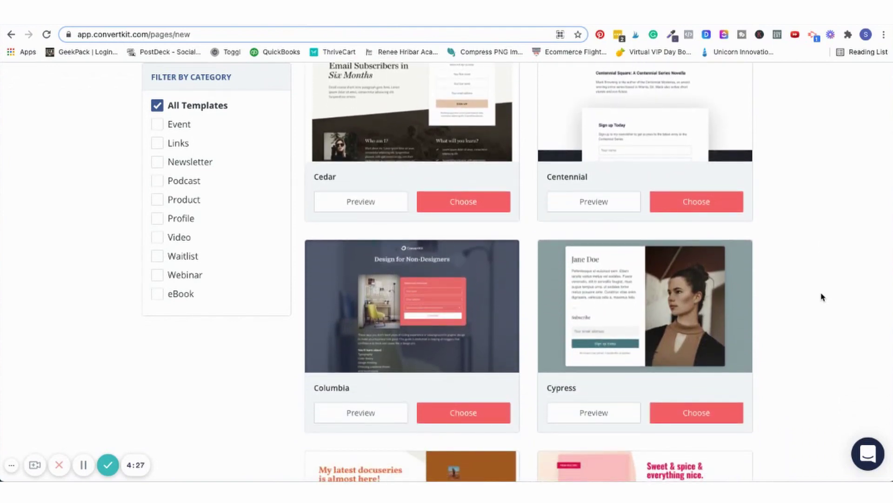
mouse_move(645, 306)
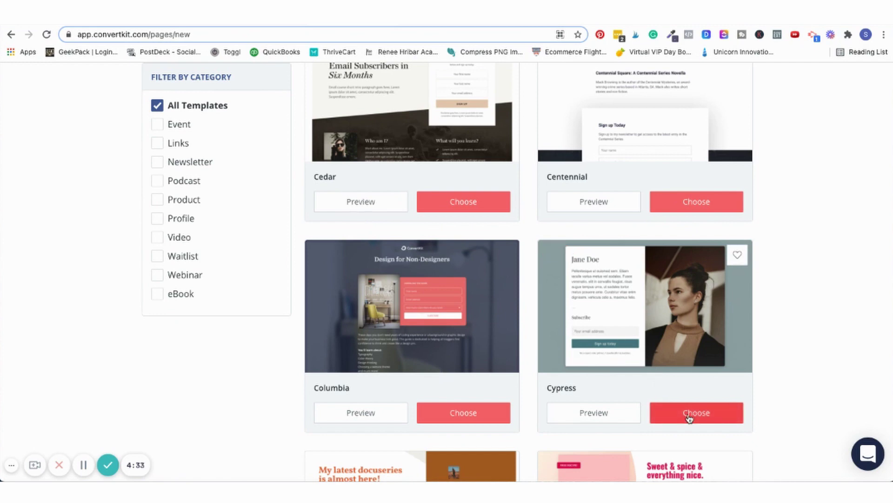
Use Cypress, name the page 'Etsy Email List', and retitle the Jane Doe headline
left_click(689, 418)
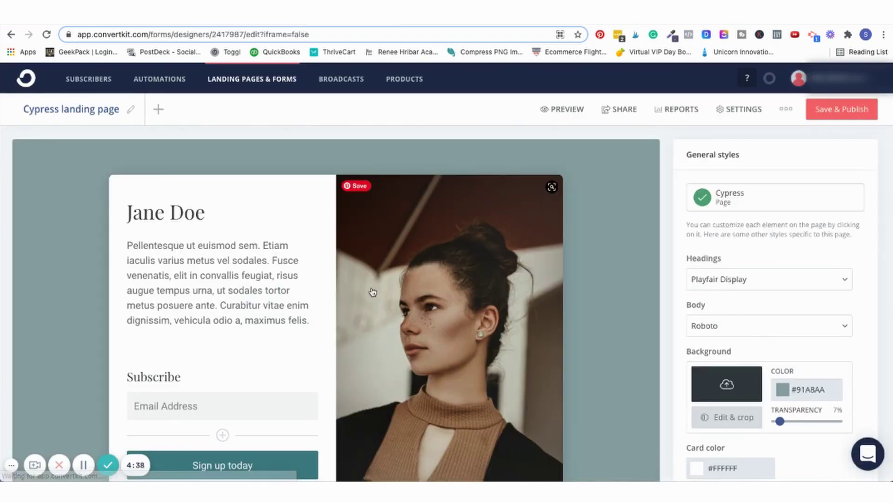
left_click(131, 109)
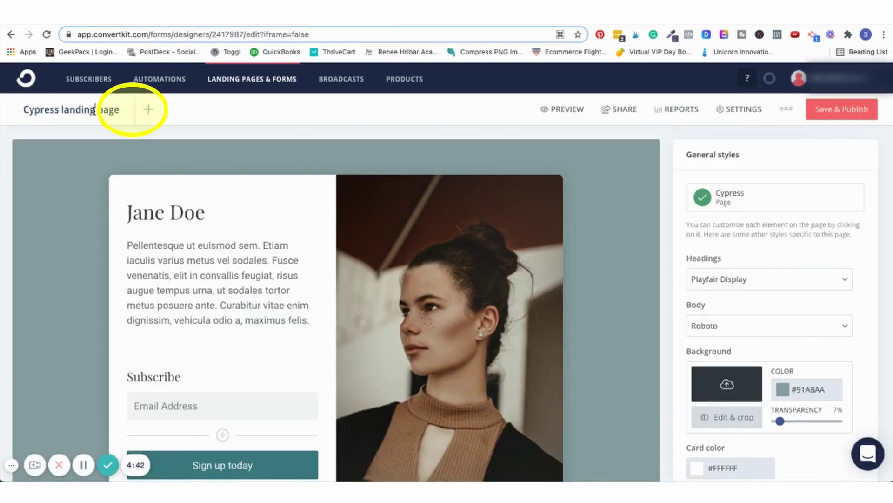
key("ctrl+a")
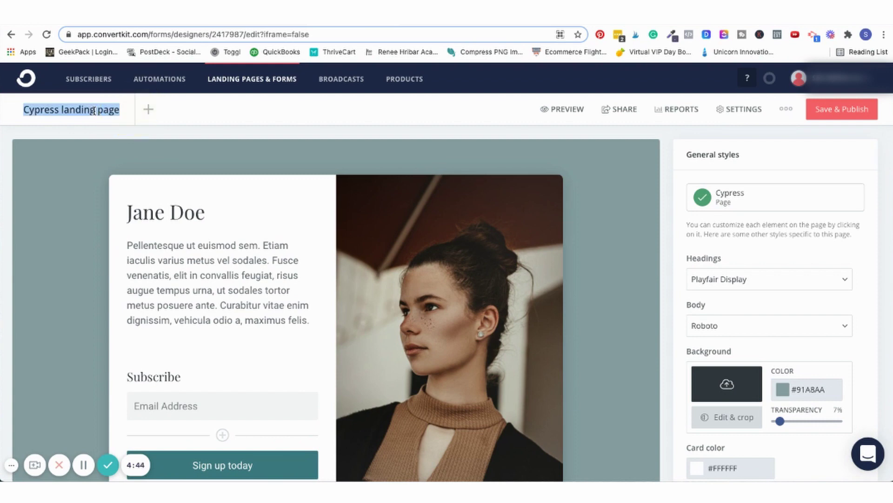
type("Etsy Email List")
key("Return")
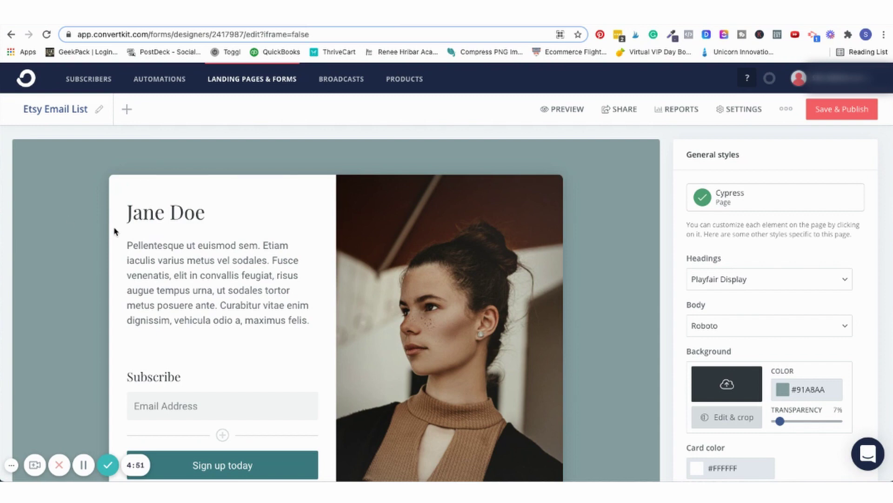
scroll(161, 221, "down", 1)
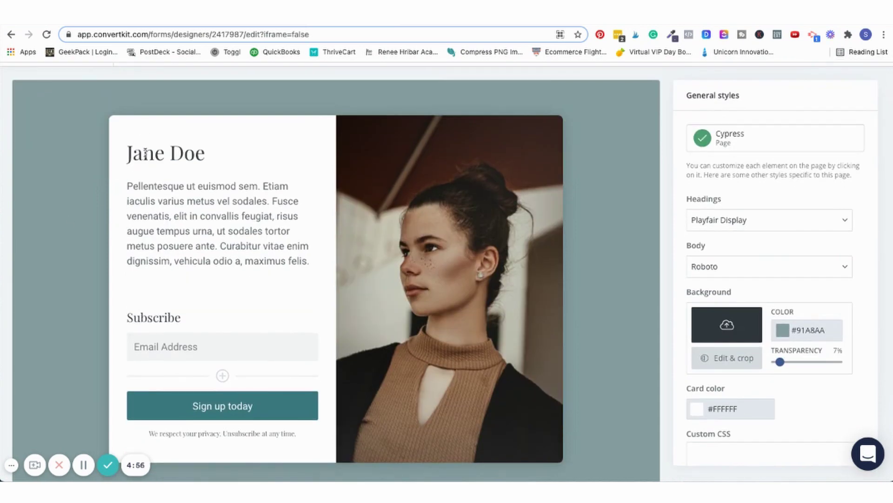
double_click(144, 157)
key("shift+End")
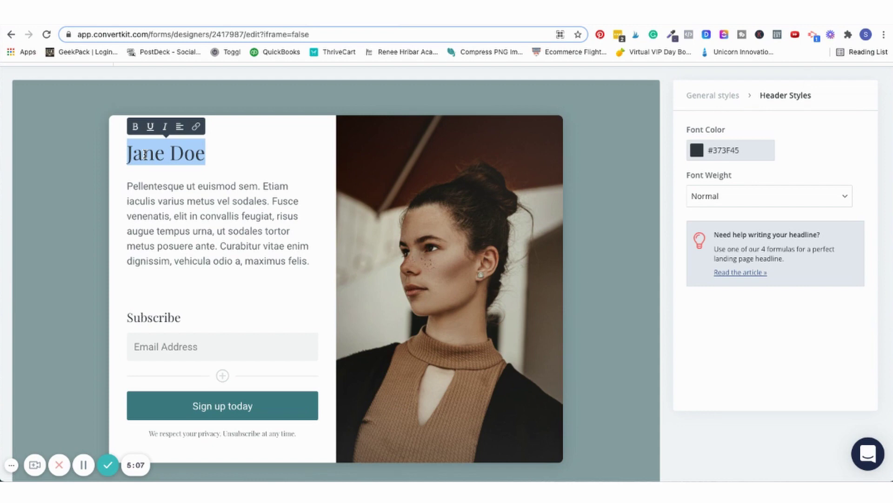
type("10%")
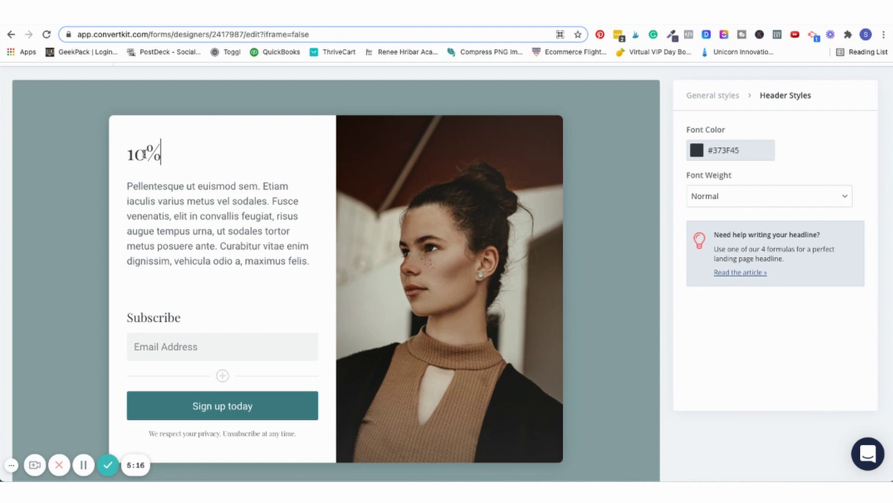
type(" off your first order from ")
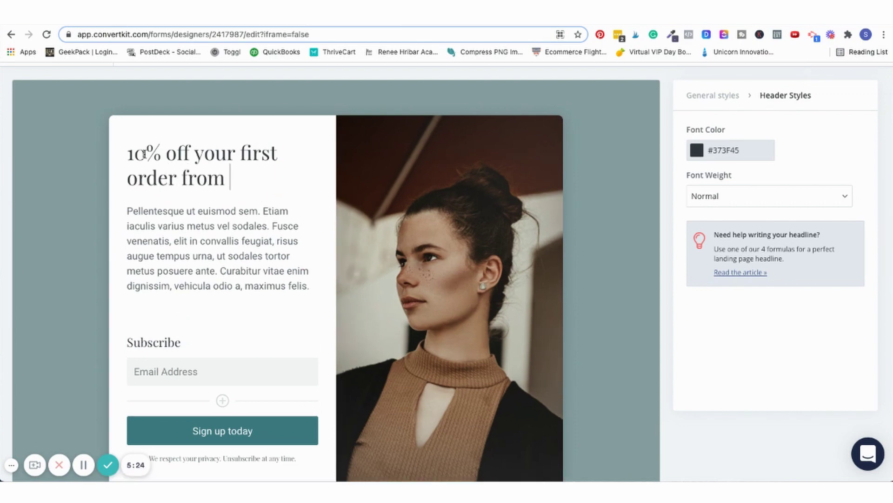
type("Sarah's Luxury Soaps")
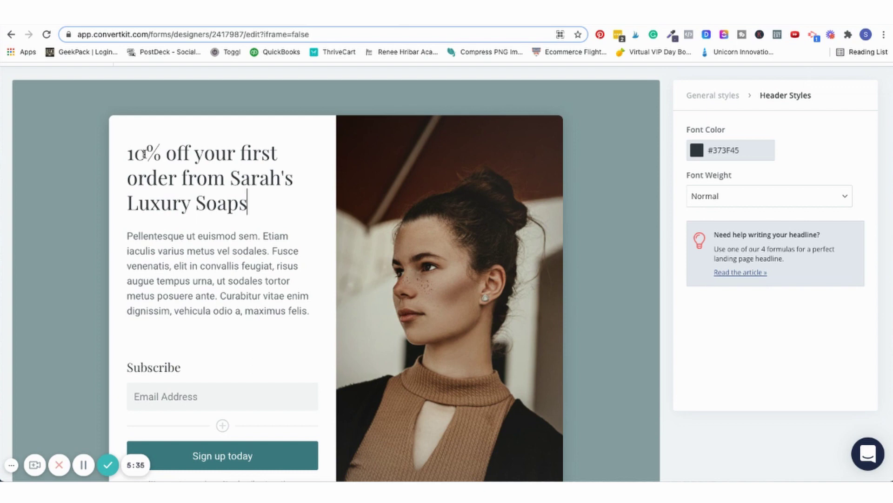
Change the headline font color from 373f45 to navy #01132F in Header Styles
triple_click(160, 281)
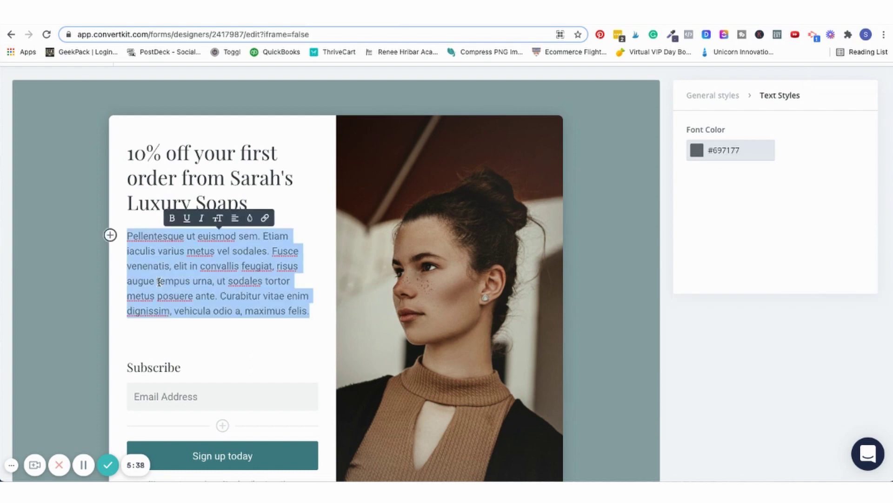
scroll(159, 281, "down", 1)
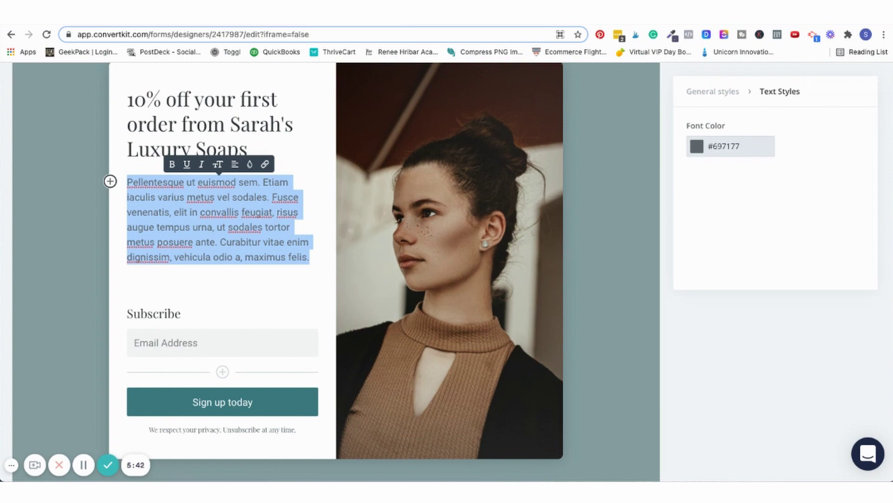
left_click(199, 130)
triple_click(199, 129)
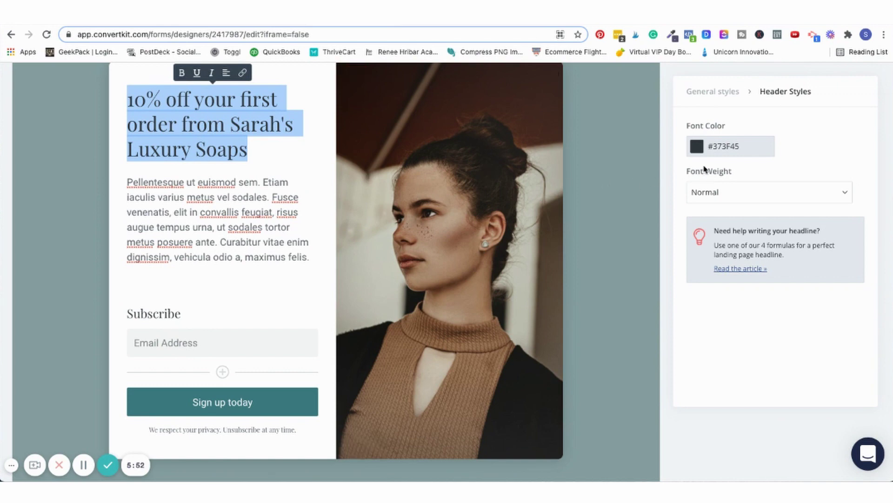
left_click(750, 148)
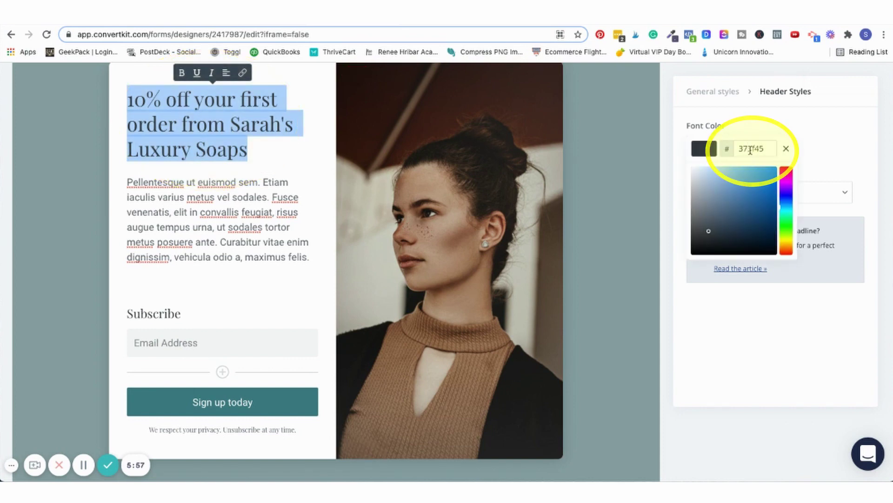
double_click(749, 148)
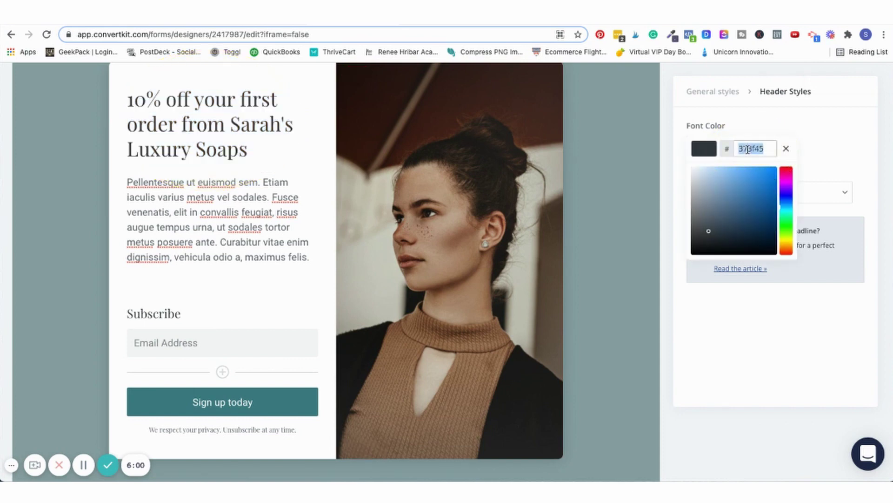
key("BackSpace")
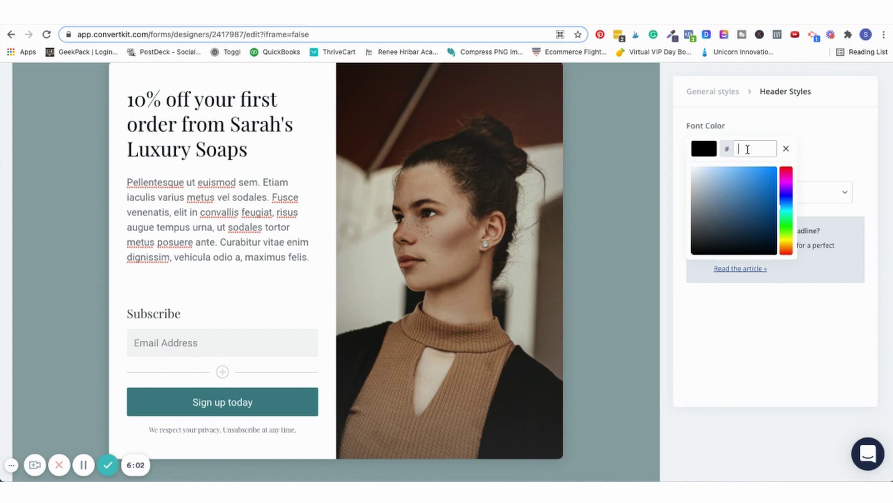
type("01132f")
left_click(840, 141)
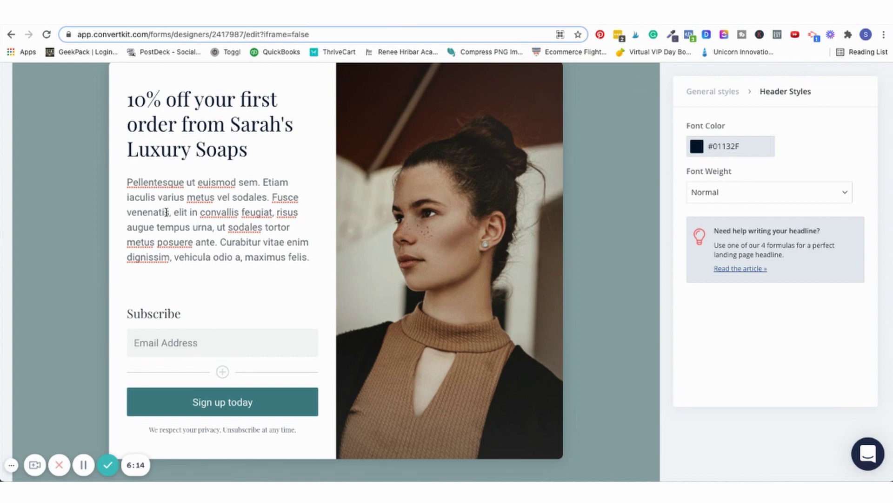
Replace the Lorem ipsum paragraph with copy about switching from harsh cleansers to handmade soap
triple_click(166, 213)
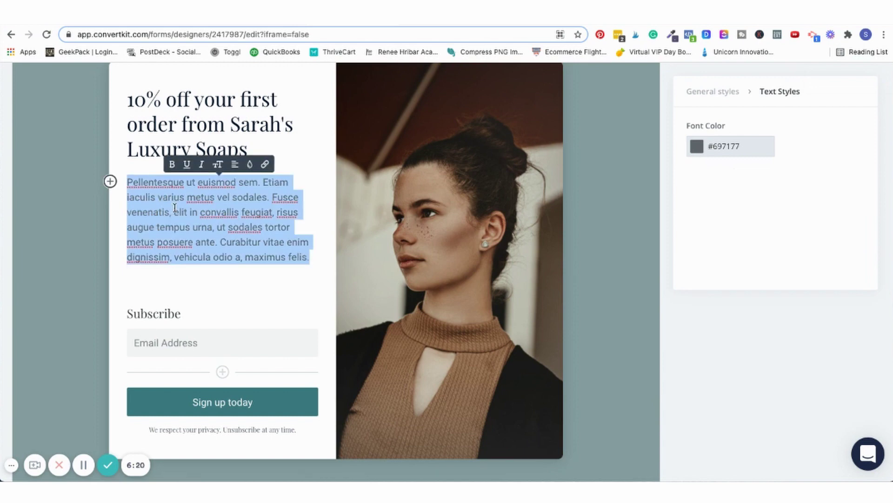
scroll(175, 208, "down", 1)
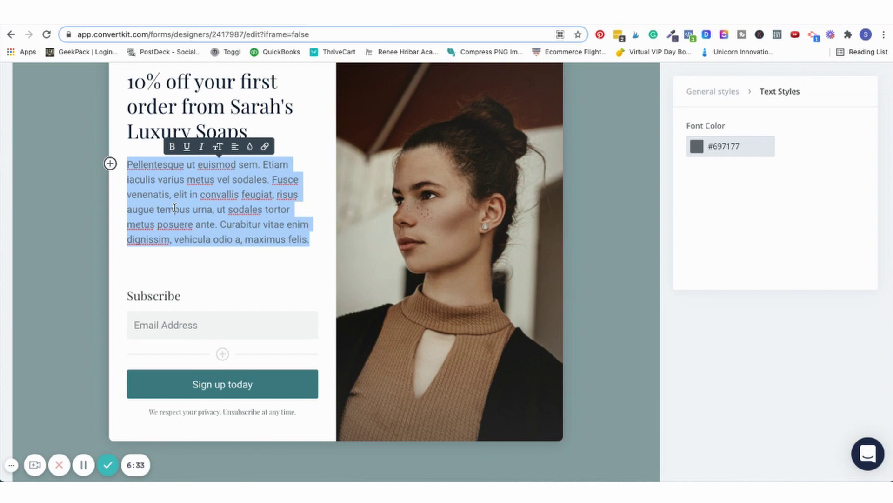
type("Leave")
type(" behind the harsh cleansers and artificial fragrances of commercial soaps, and nourish your skin with all-na")
type("tural, ")
type("handmade ")
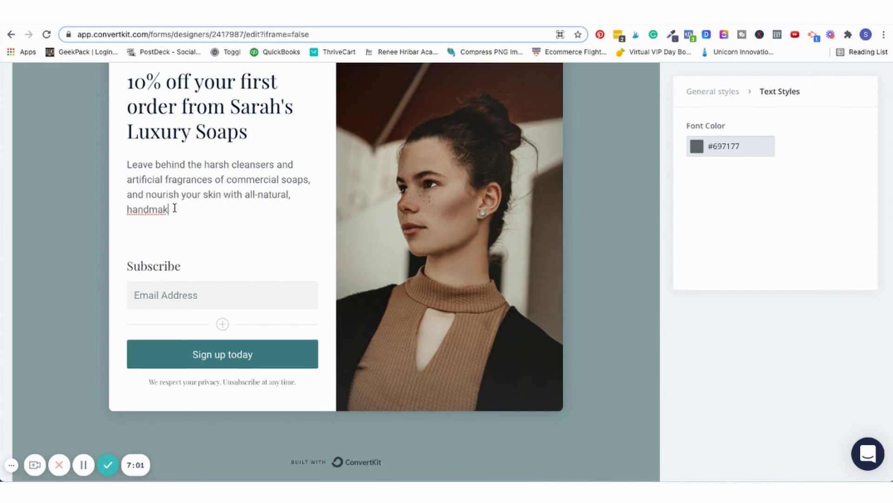
type("soap")
type(".")
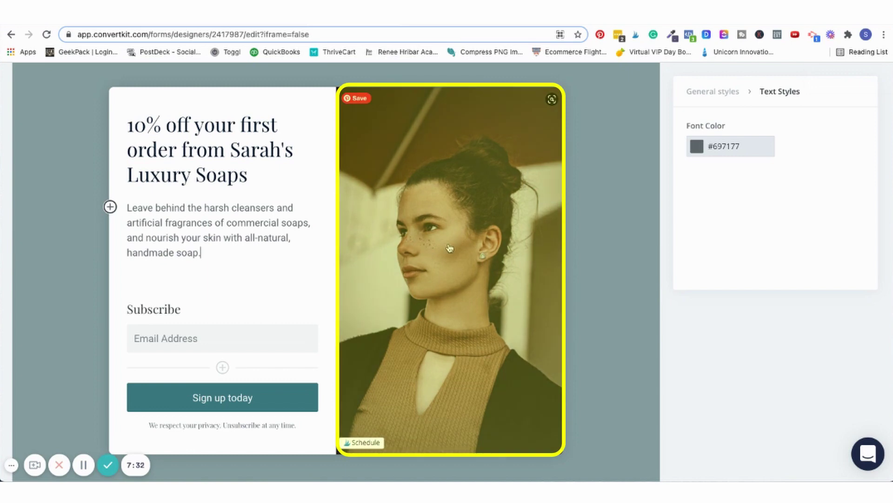
Swap the portrait photo for the lavender soap image from Recent uploads
left_click(448, 248)
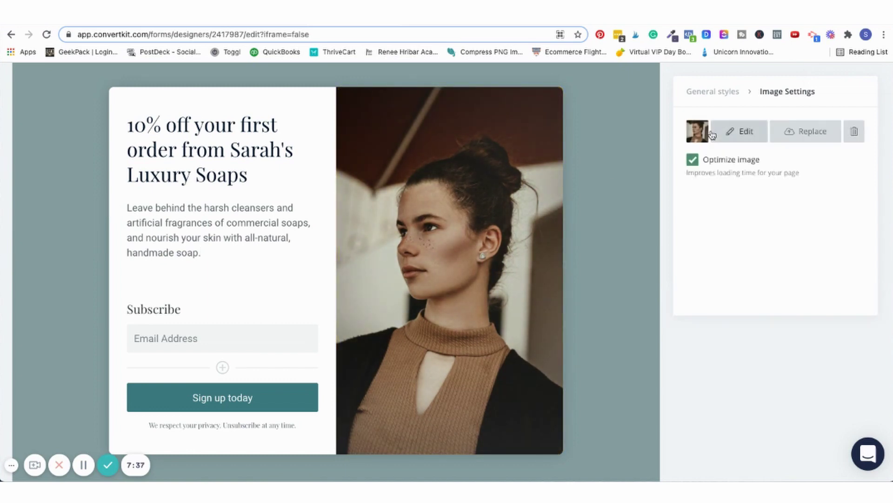
left_click(807, 133)
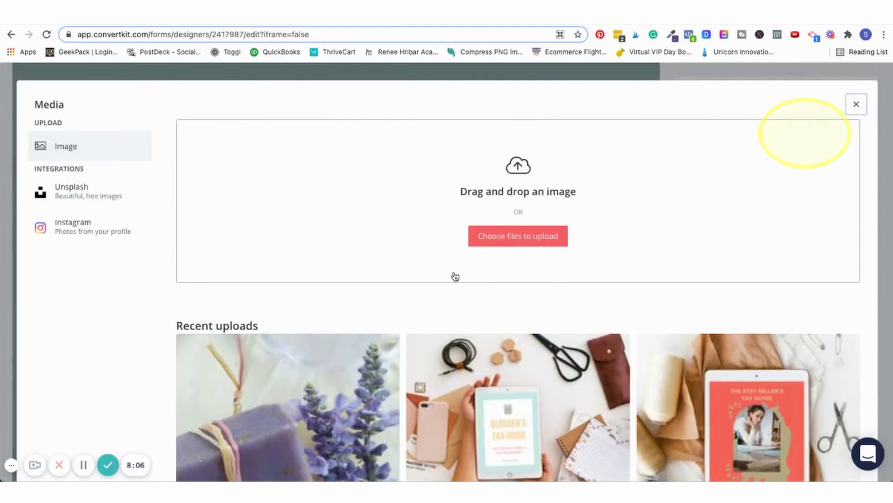
scroll(464, 279, "down", 3)
scroll(467, 279, "down", 2)
scroll(466, 281, "down", 3)
scroll(489, 244, "up", 3)
scroll(596, 125, "up", 3)
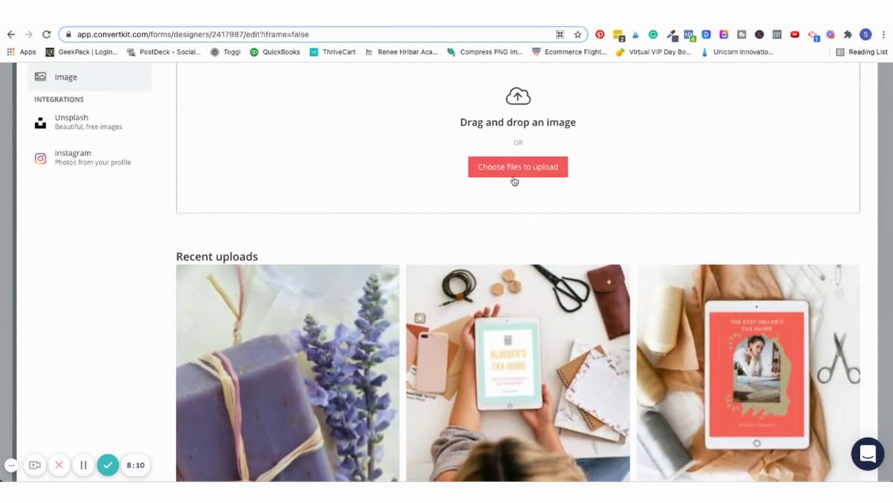
scroll(515, 156, "up", 2)
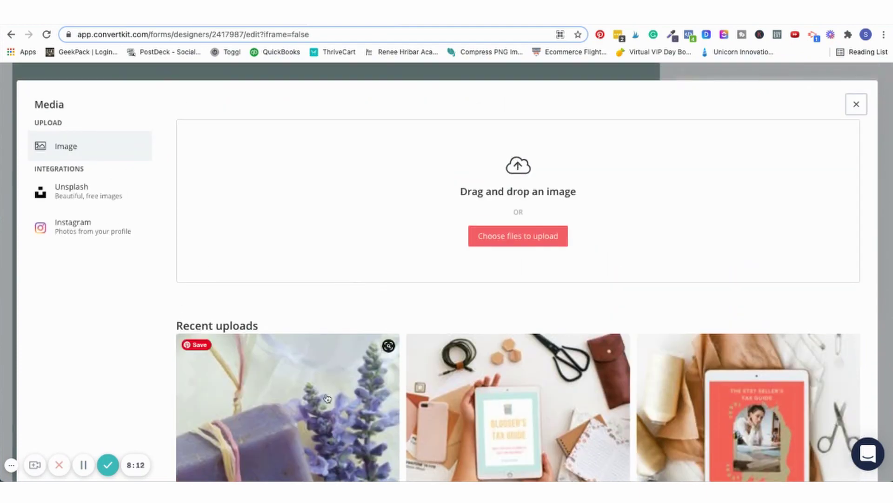
left_click(335, 370)
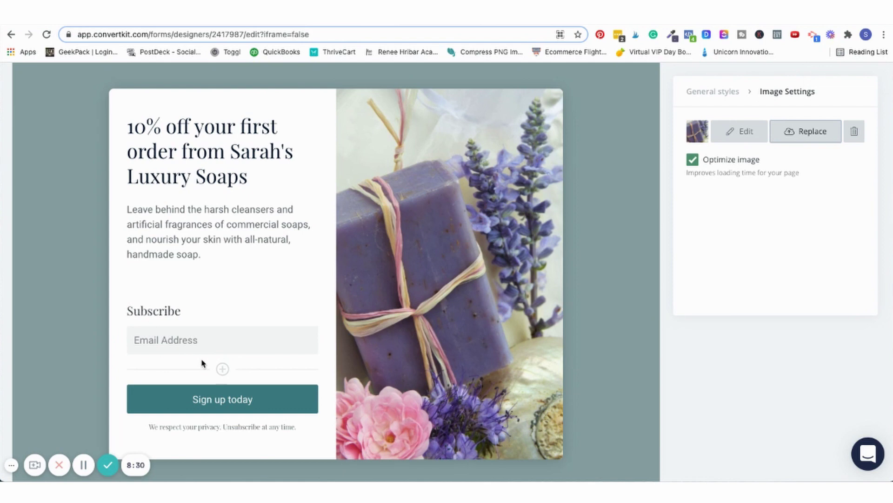
Add a new field below Email Address with the text 'Your First Name'
left_click(223, 369)
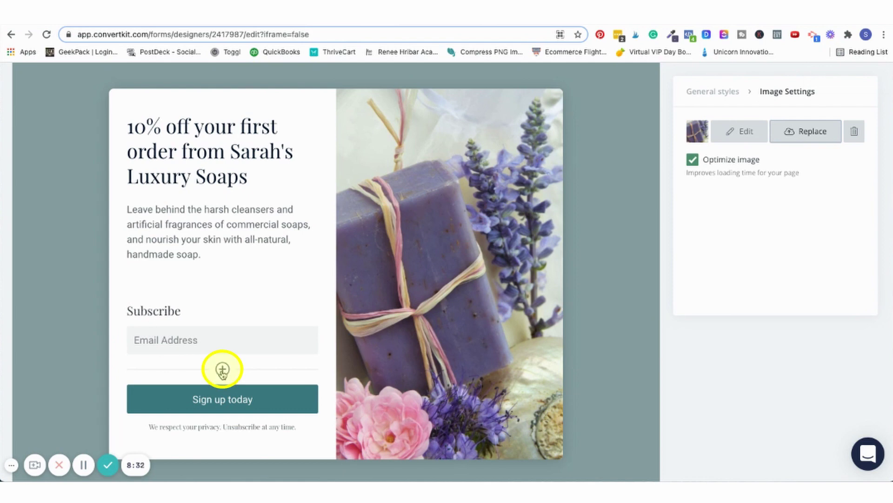
left_click(222, 370)
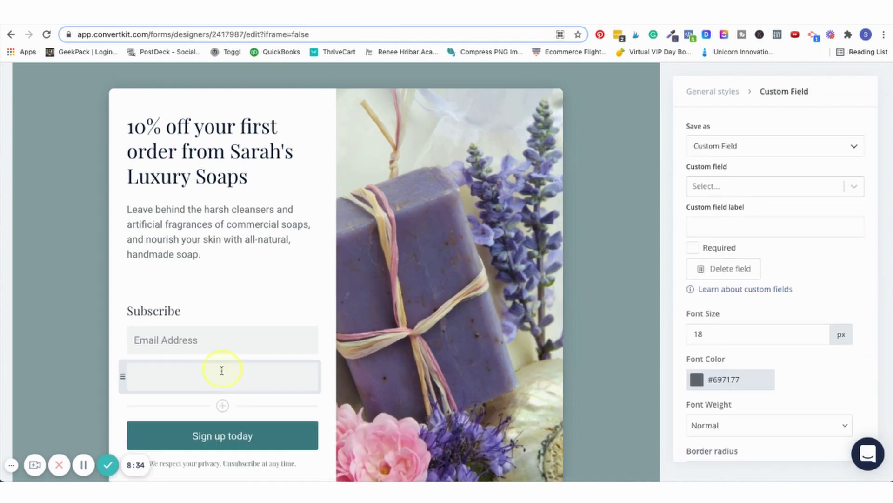
left_click(187, 379)
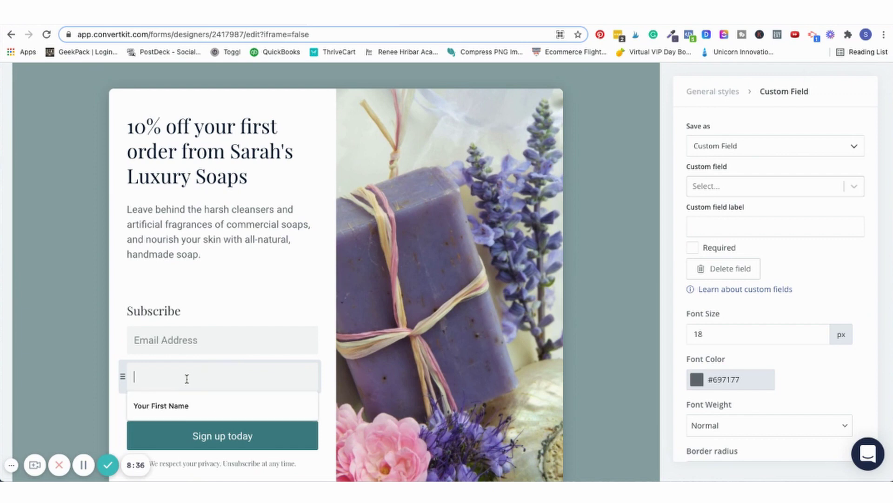
left_click(168, 406)
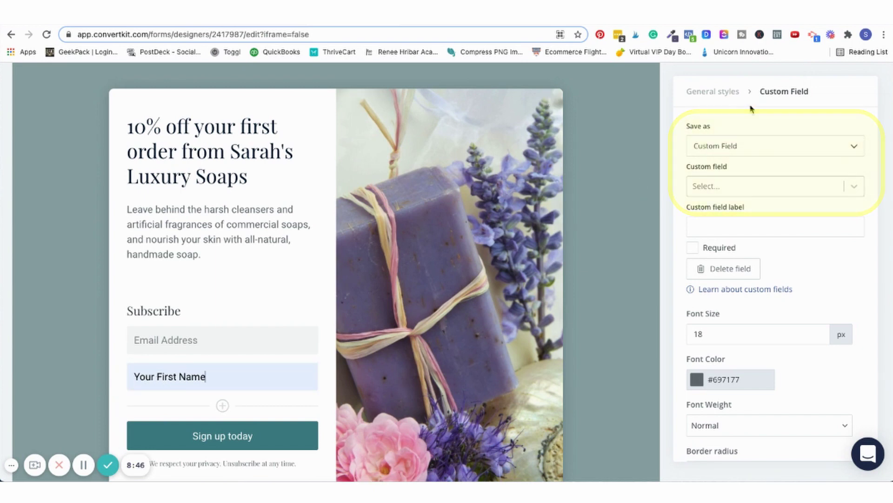
Map the field to First Name, make it required, and move it above Email Address
left_click(773, 186)
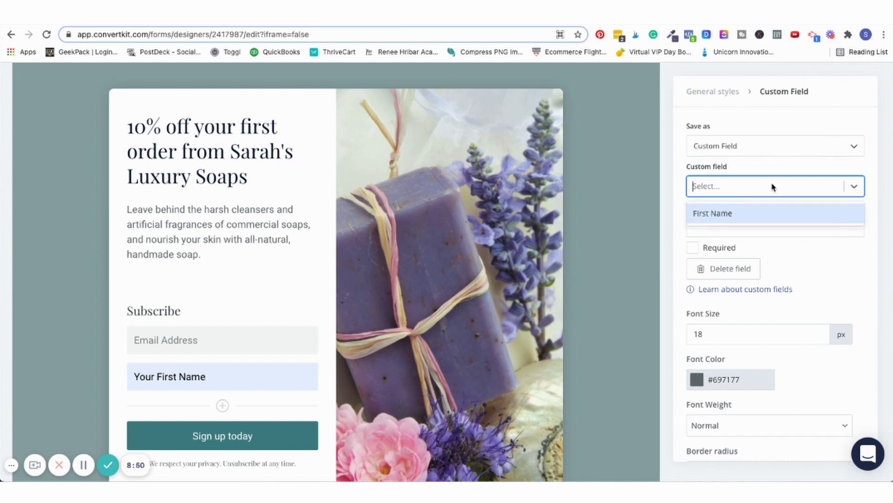
left_click(759, 219)
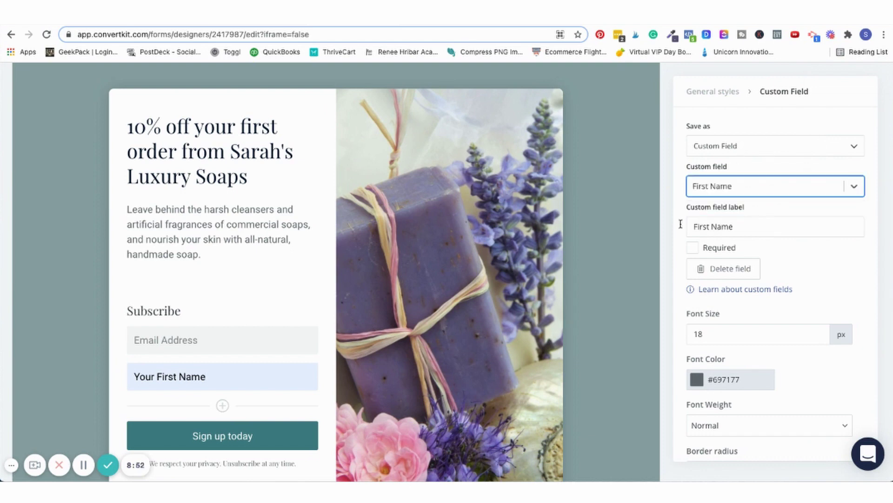
left_click(693, 249)
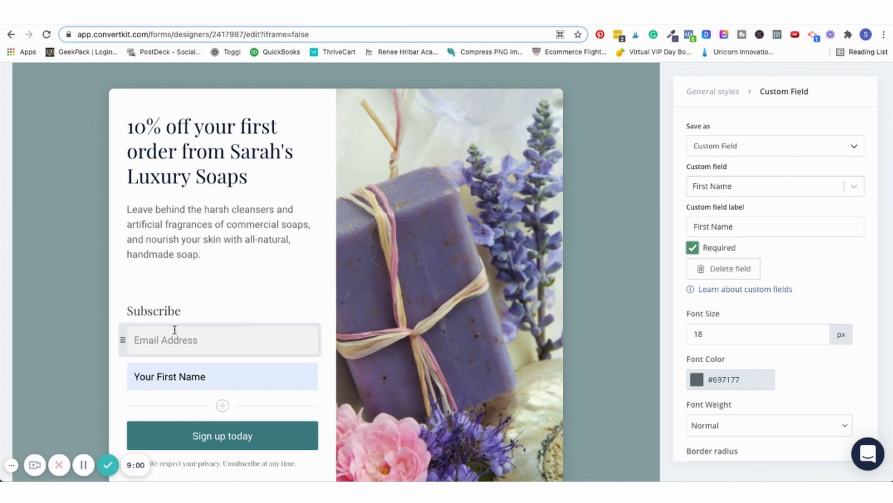
mouse_move(124, 380)
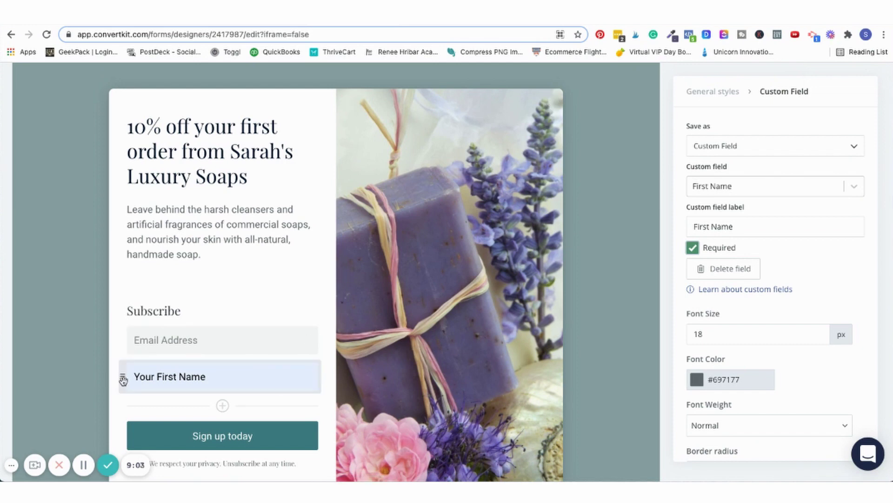
left_click_drag(123, 380, 123, 379)
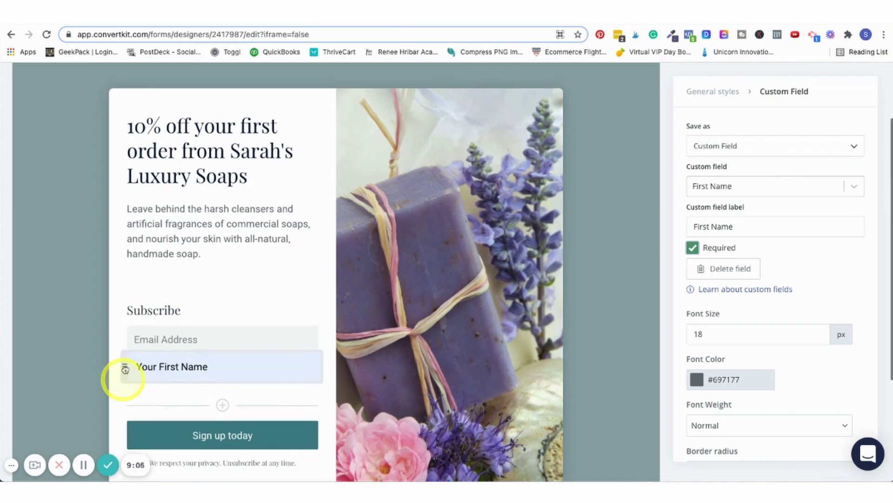
left_click_drag(125, 366, 124, 339)
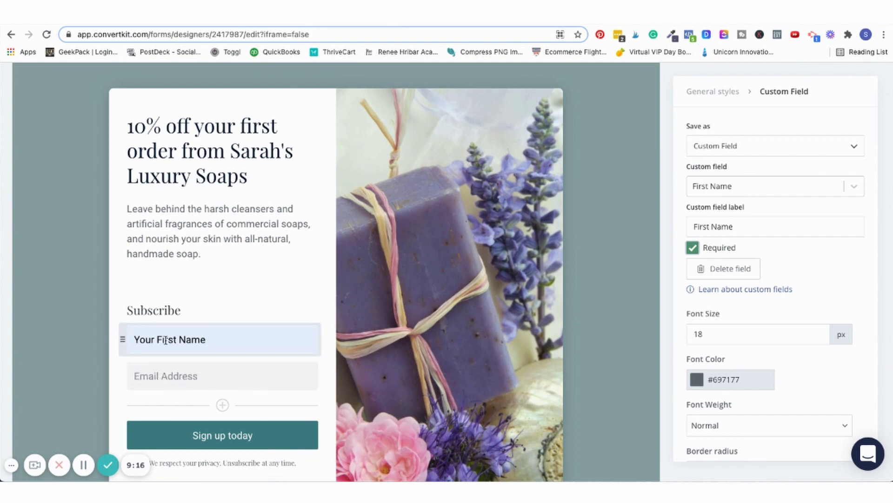
scroll(180, 355, "down", 1)
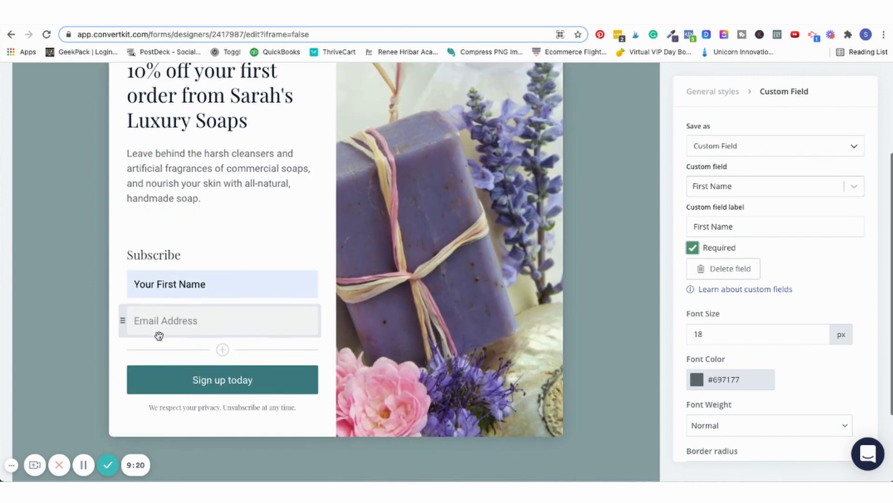
Relabel the signup button 'Save 10% today!' and give it a pink #DE8AA4 background
left_click(143, 384)
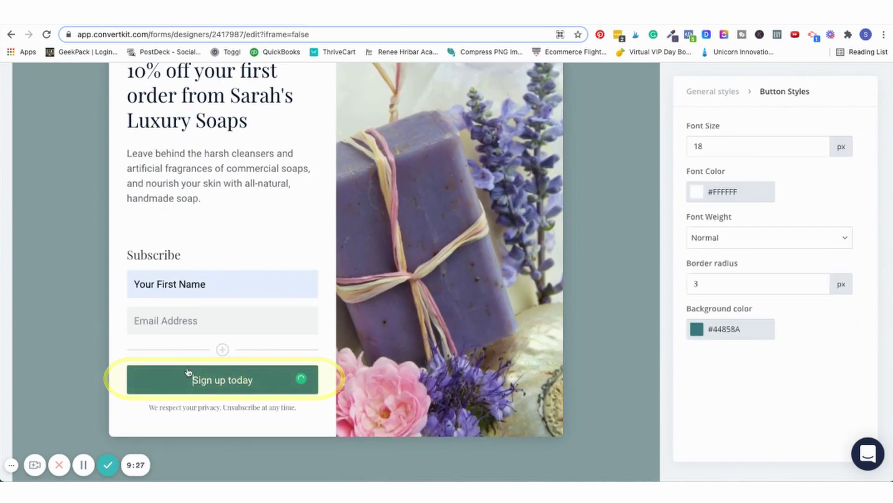
triple_click(210, 384)
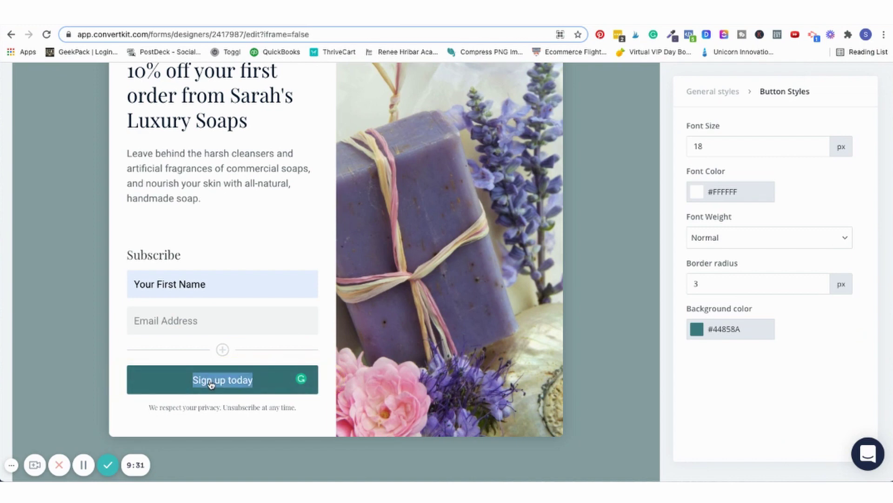
type("Save 10% today!")
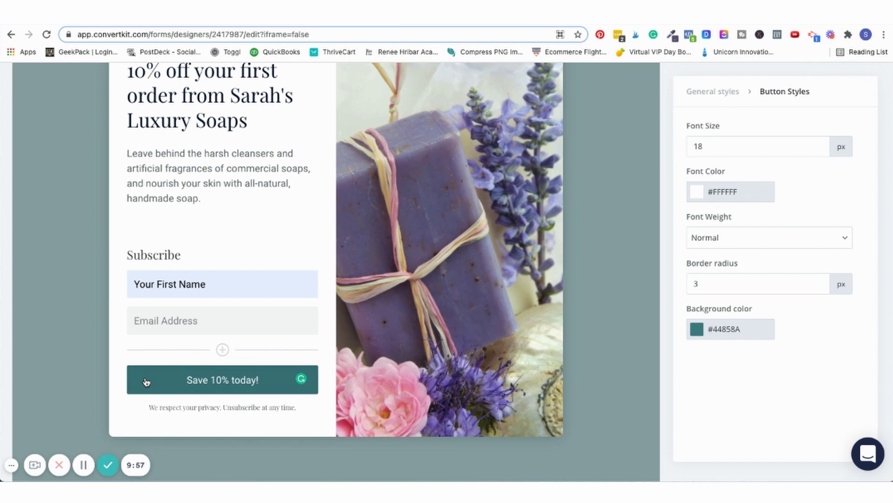
left_click(747, 331)
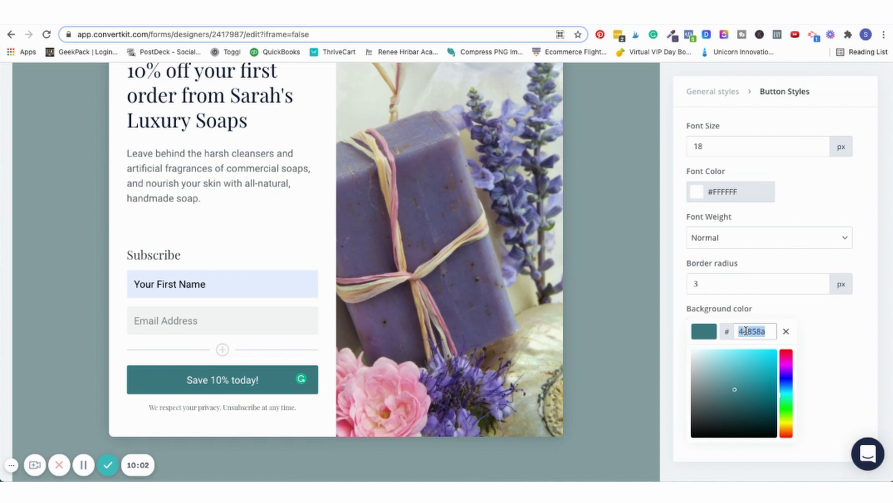
type("d68aa4")
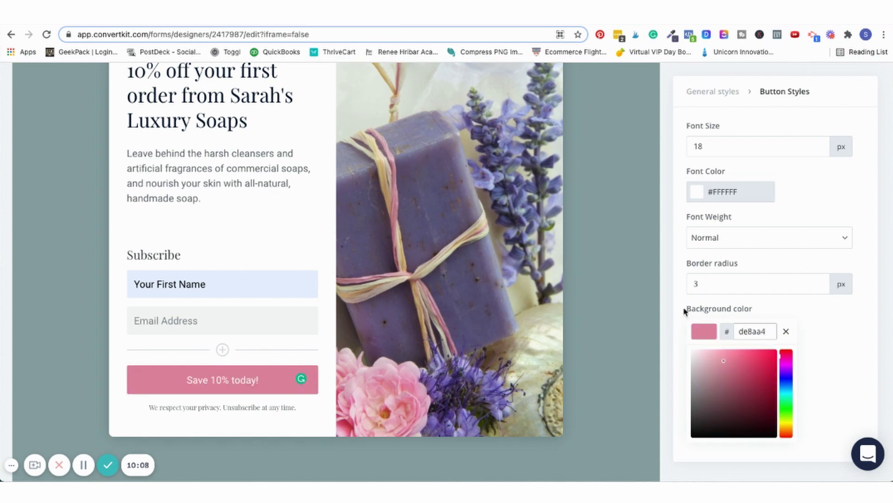
left_click(628, 368)
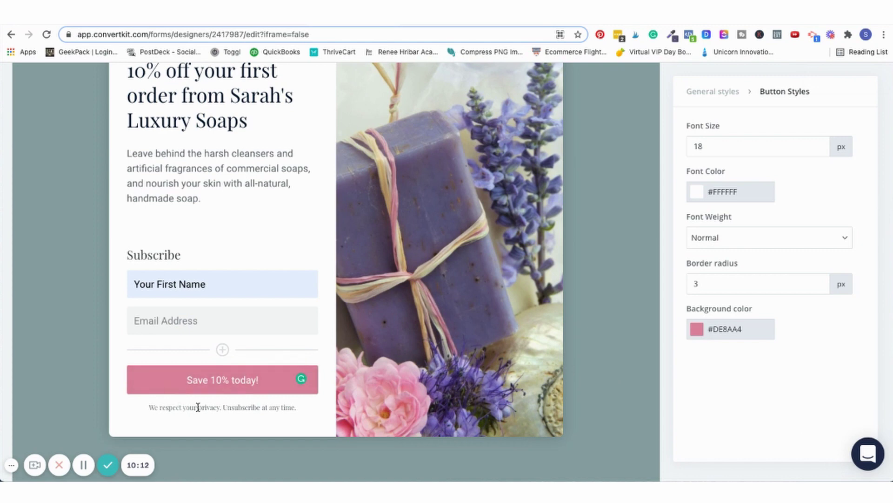
scroll(307, 334, "up", 1)
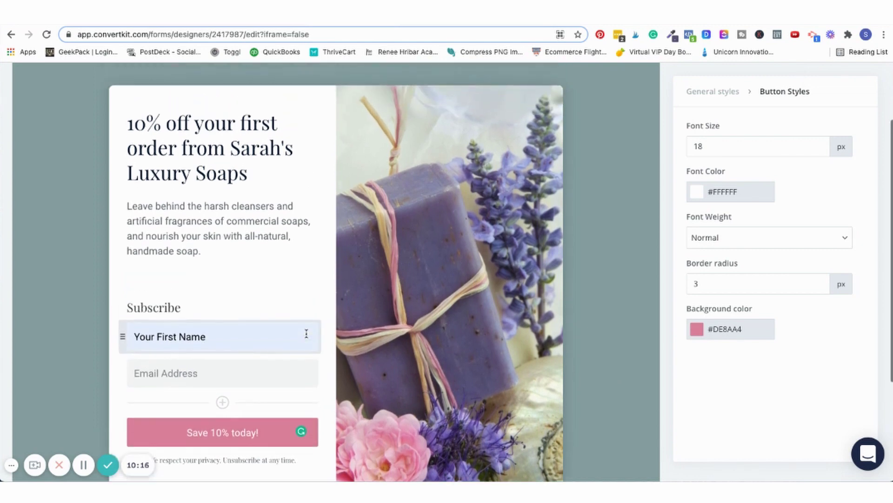
Sample the soap bar's purple with the eyedropper extension
left_click(674, 42)
left_click(618, 55)
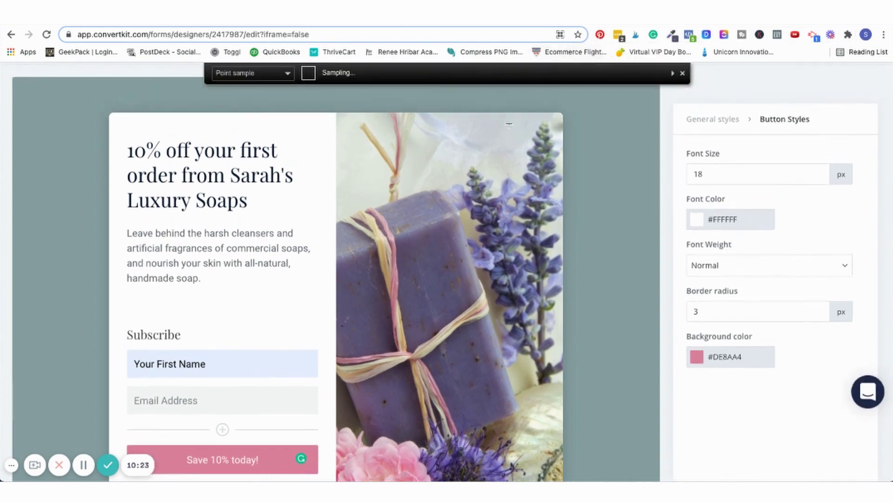
left_click(432, 246)
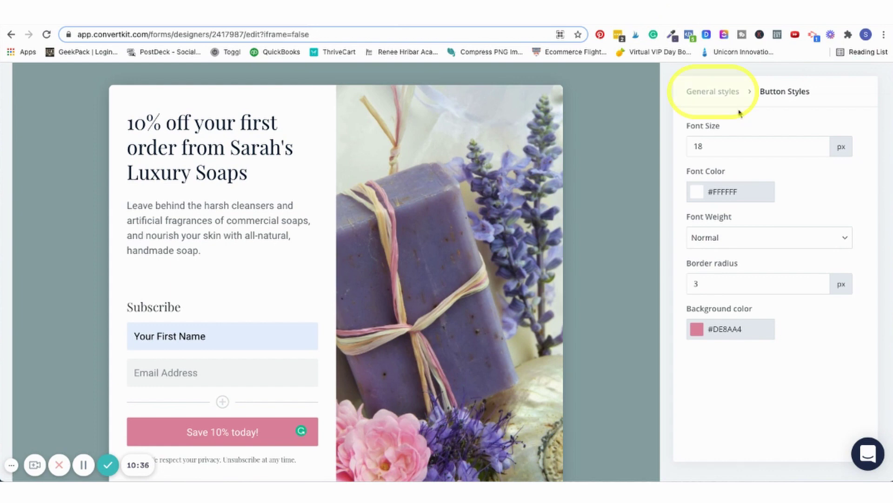
Paste 625B7C as the page background color in General styles
left_click(712, 91)
scroll(712, 158, "down", 1)
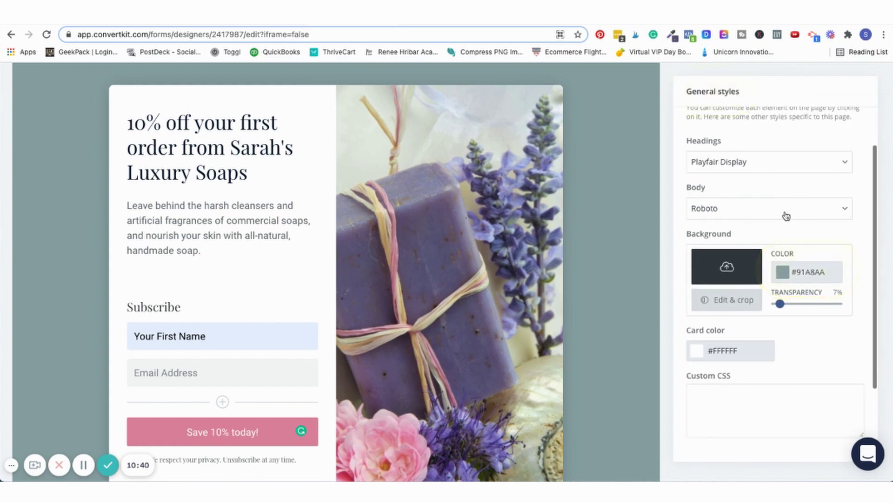
left_click(811, 277)
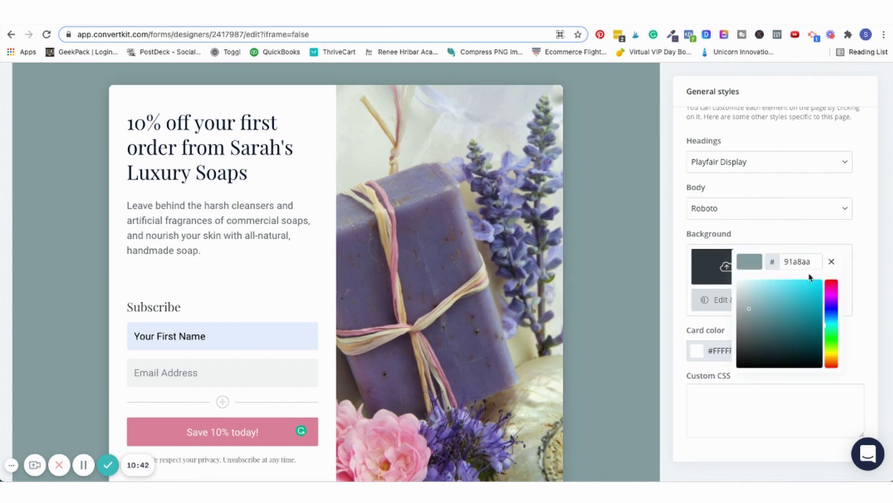
double_click(800, 262)
key("ctrl+v")
left_click(624, 297)
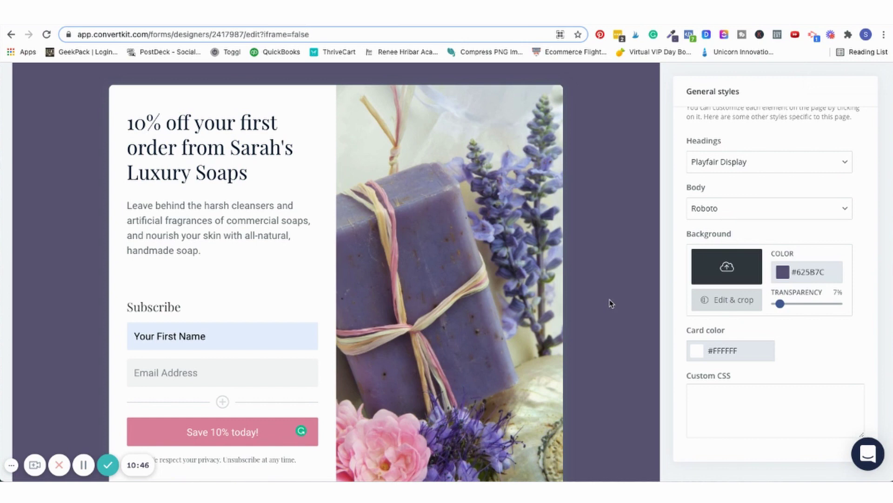
scroll(610, 302, "down", 2)
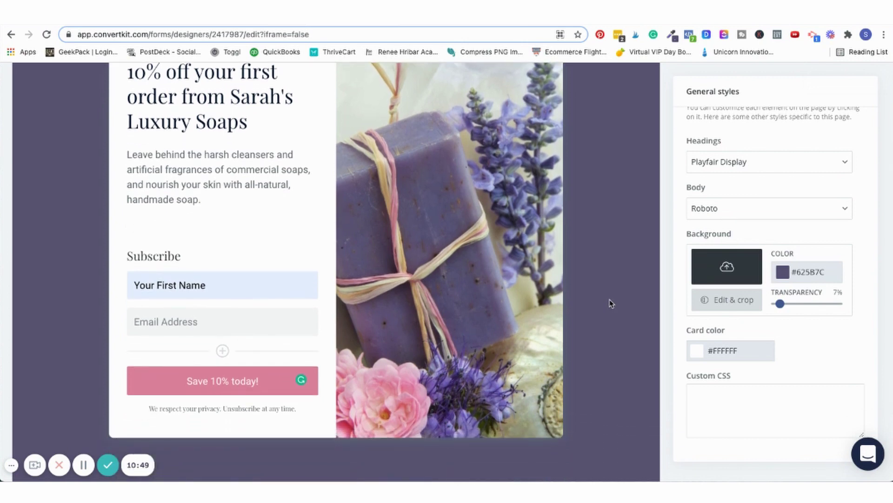
scroll(609, 302, "up", 2)
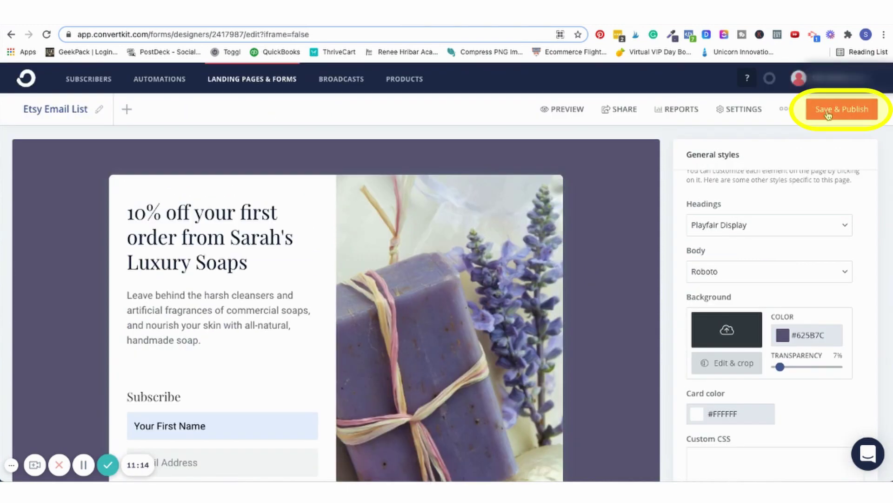
Save the page, then change the success greeting to 'Congratulations! You're in.' and append 'and get your coupon.'
left_click(827, 112)
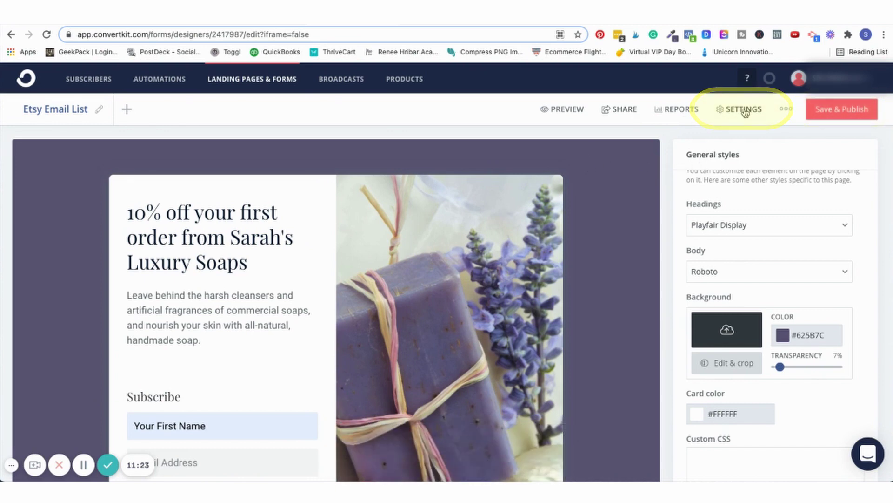
left_click(744, 112)
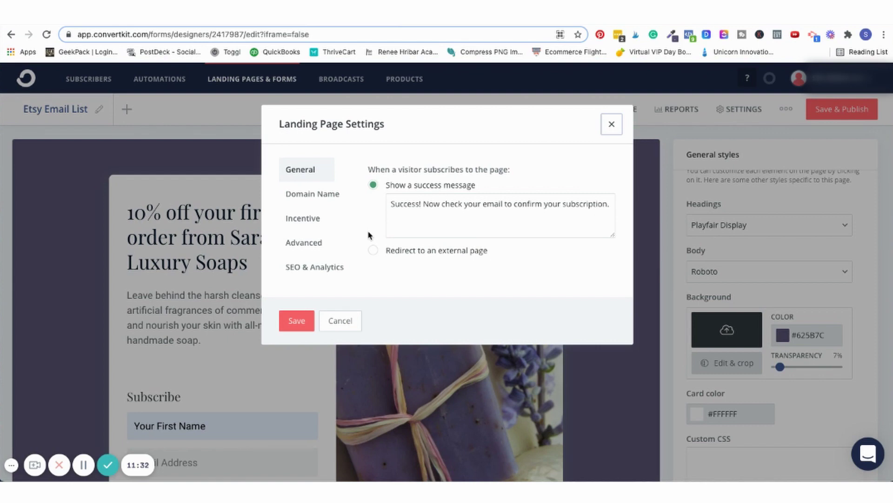
double_click(399, 205)
type("Congratulations! You're in.")
left_click(455, 215)
type("and get your coupon.")
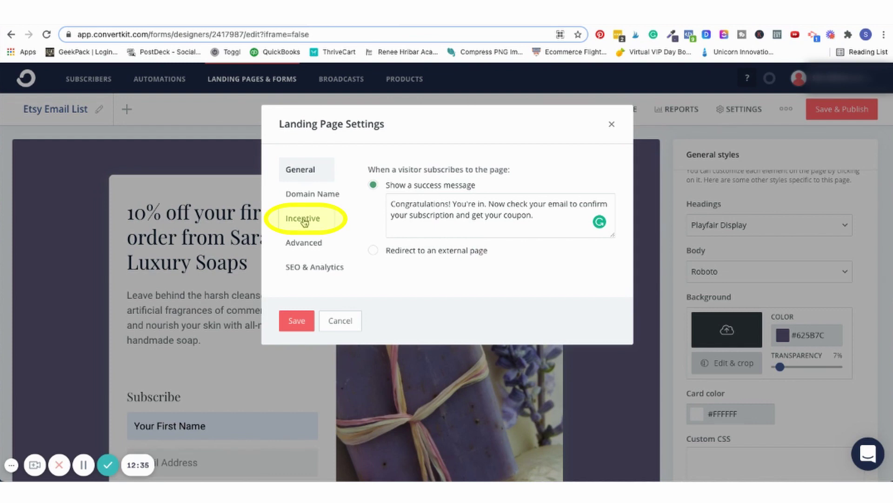
Make the incentive email's confirm button background pink
left_click(304, 220)
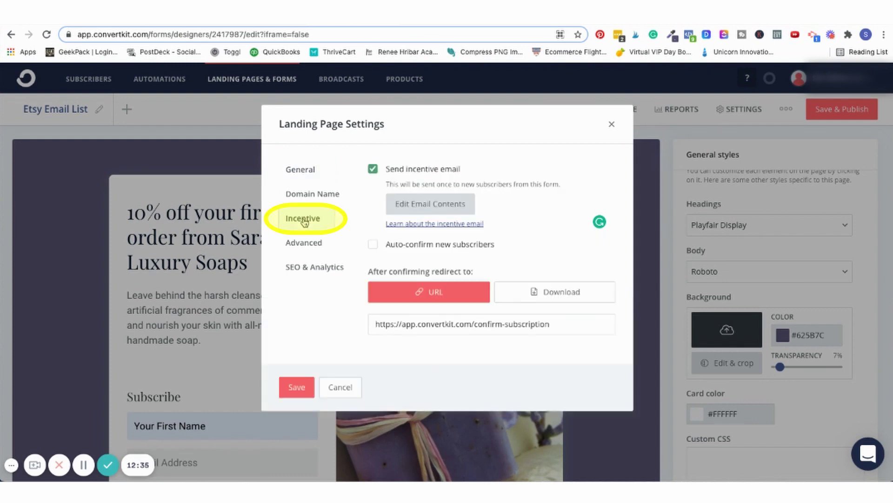
left_click(436, 211)
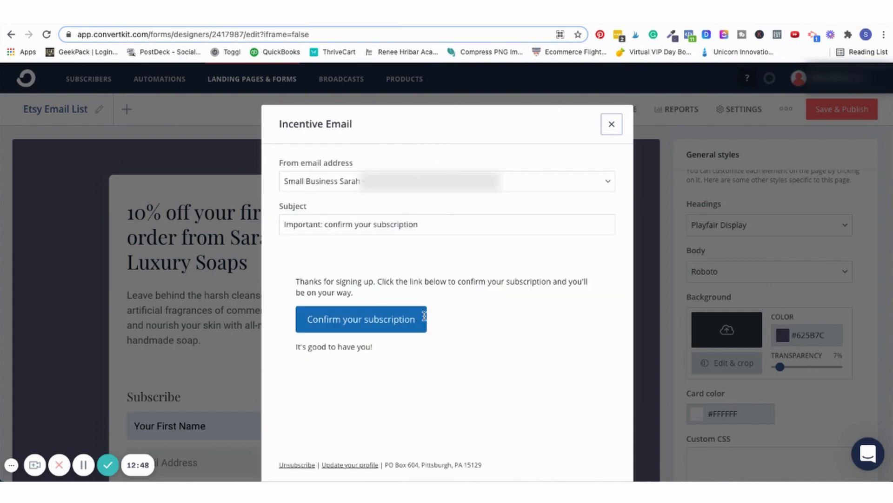
left_click(423, 312)
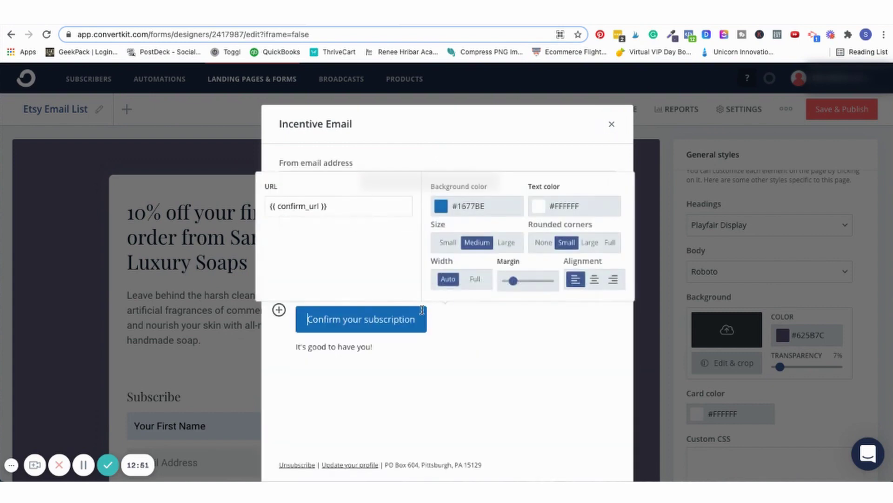
left_click(483, 208)
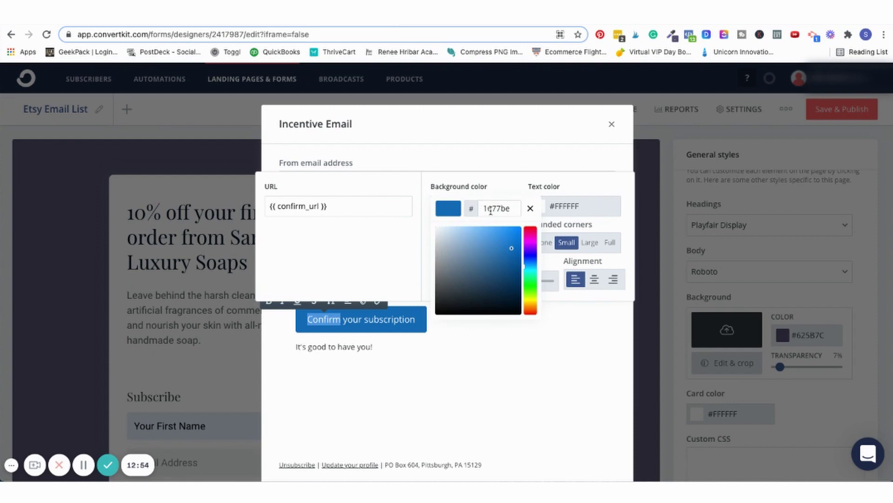
double_click(491, 211)
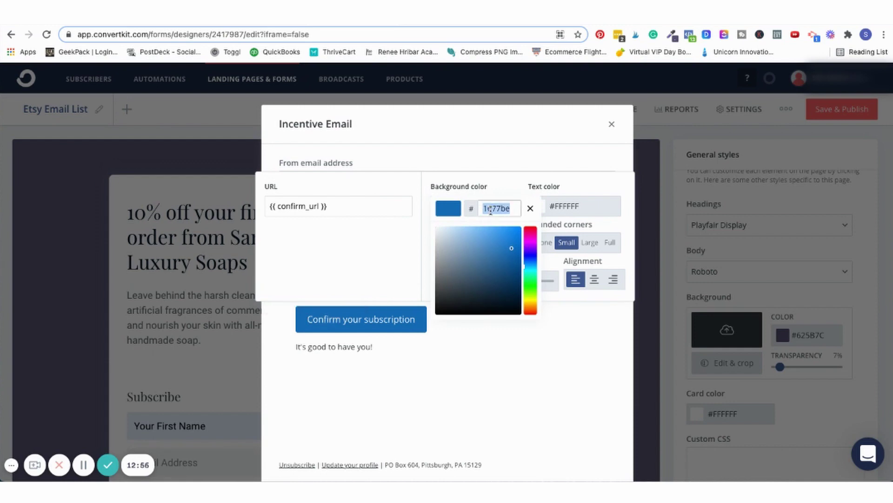
type("d88aa4")
left_click(573, 363)
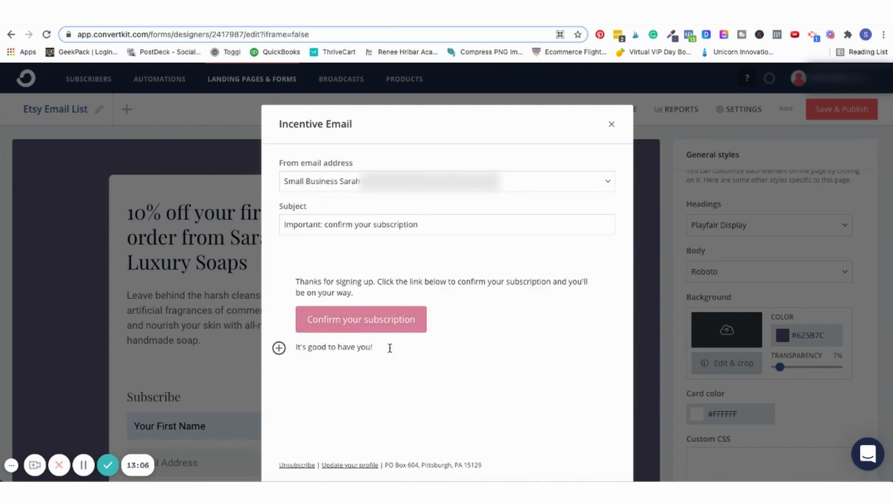
Add a first-name sign-off and add 'Your skin will thank you' and 'grab your coupon' to the body
key("Return")
type("Sarah")
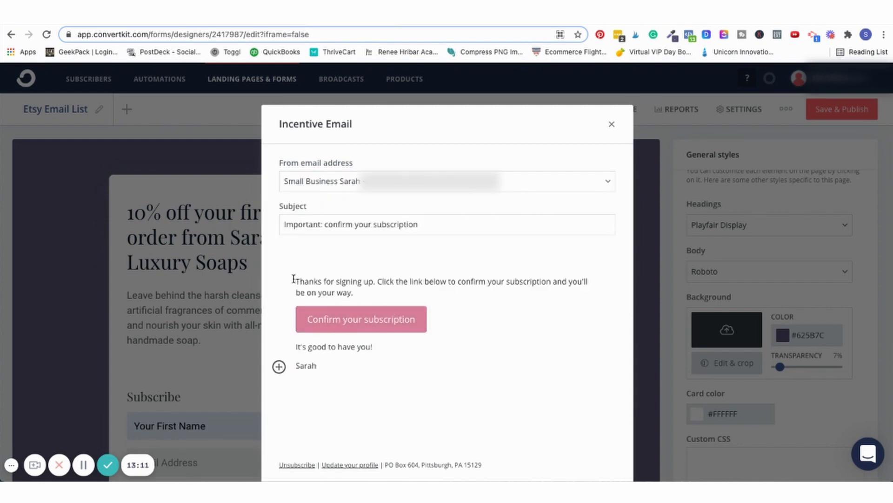
left_click(294, 280)
left_click(377, 281)
type("Your skil")
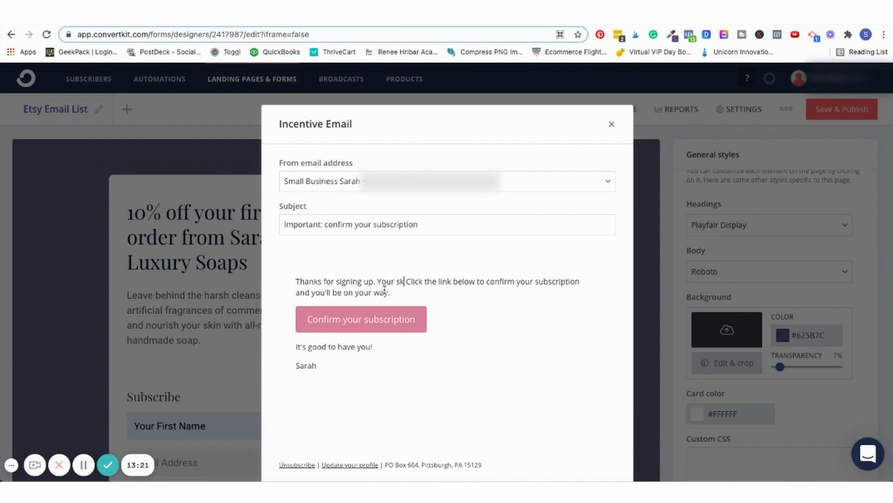
type("n will thank you.")
double_click(506, 282)
type("button")
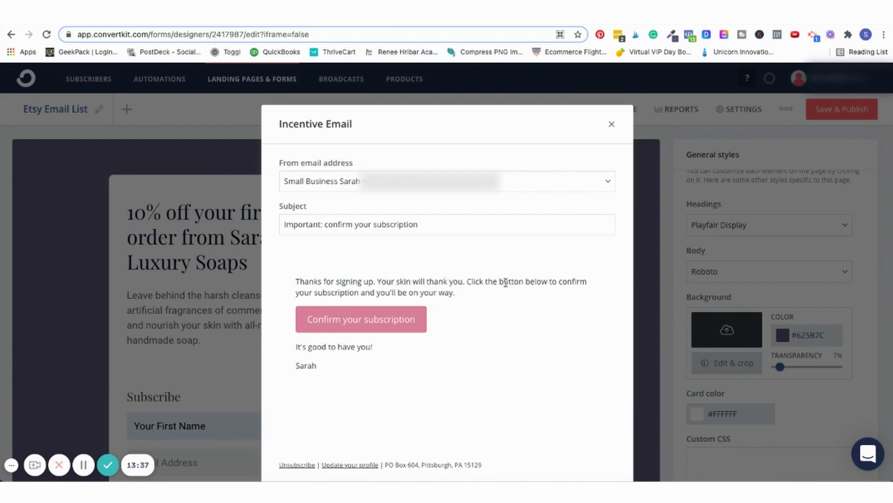
left_click_drag(377, 293, 436, 291)
type("a")
type("rab your coupon")
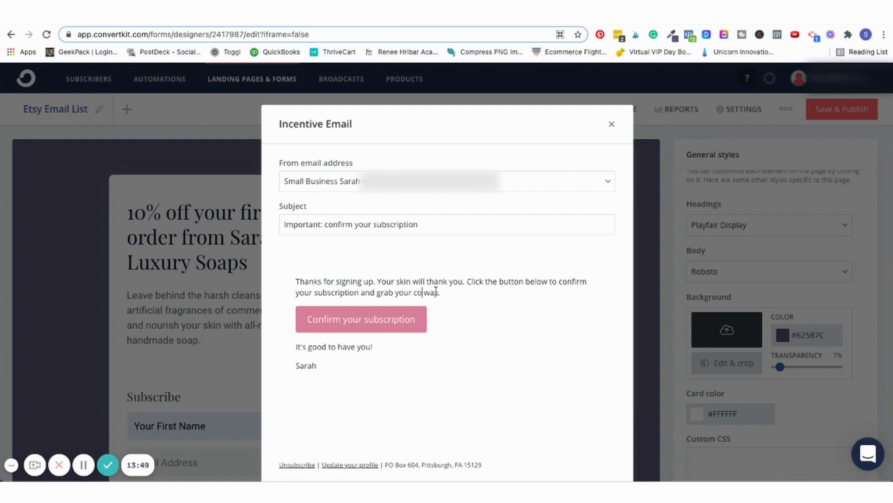
key("Delete")
key("Delete")
key("Delete")
scroll(372, 263, "down", 3)
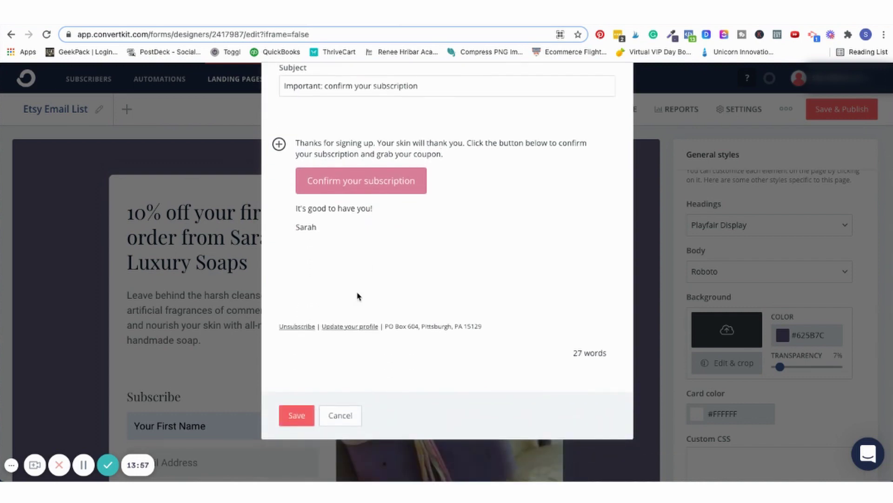
Save the incentive email and redirect confirmed subscribers to download SBS Pins 2021 (1).png
left_click(296, 417)
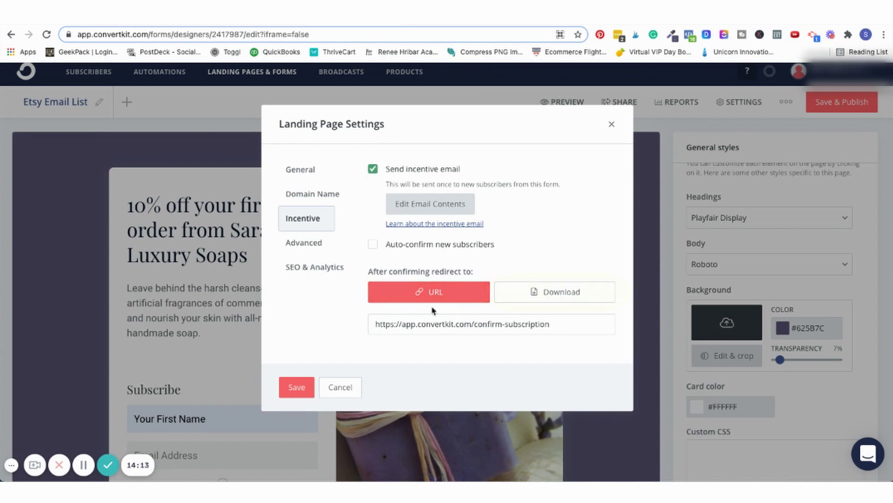
left_click(530, 293)
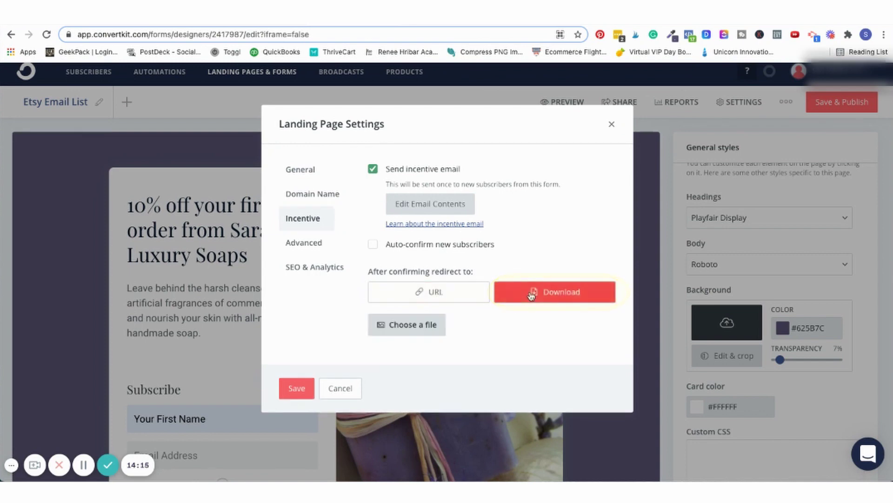
left_click(402, 328)
left_click(276, 227)
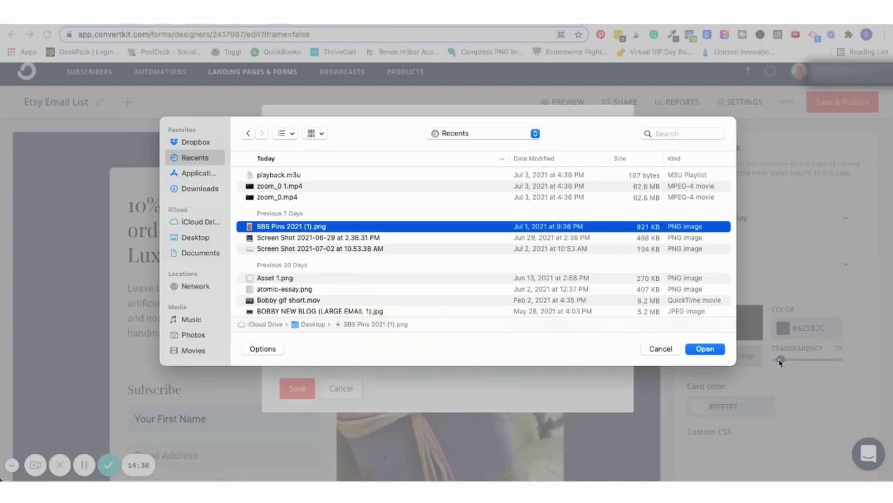
left_click(704, 349)
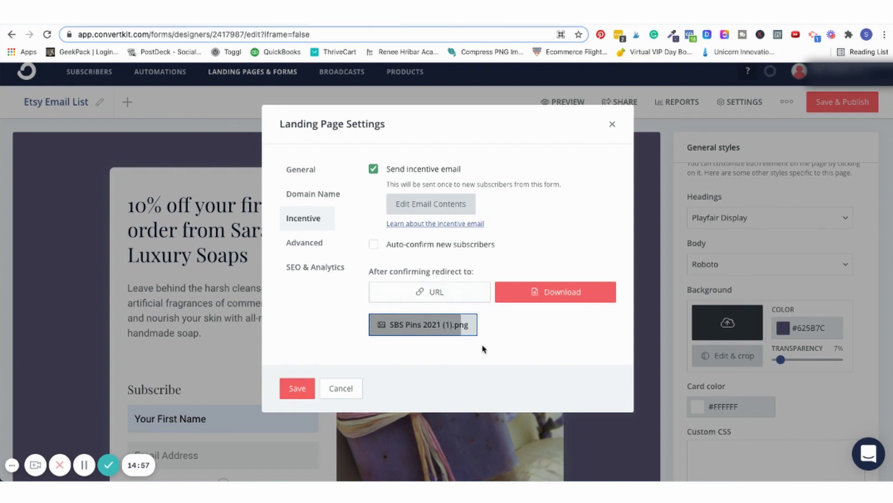
left_click(298, 388)
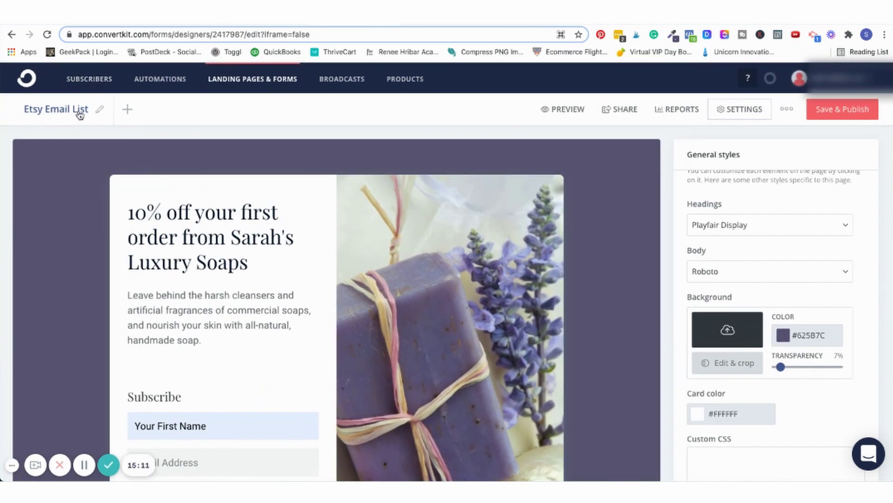
Add a Thank You Page headed 'Thank you visiting my shop!' with smoother-skin body copy
left_click(127, 113)
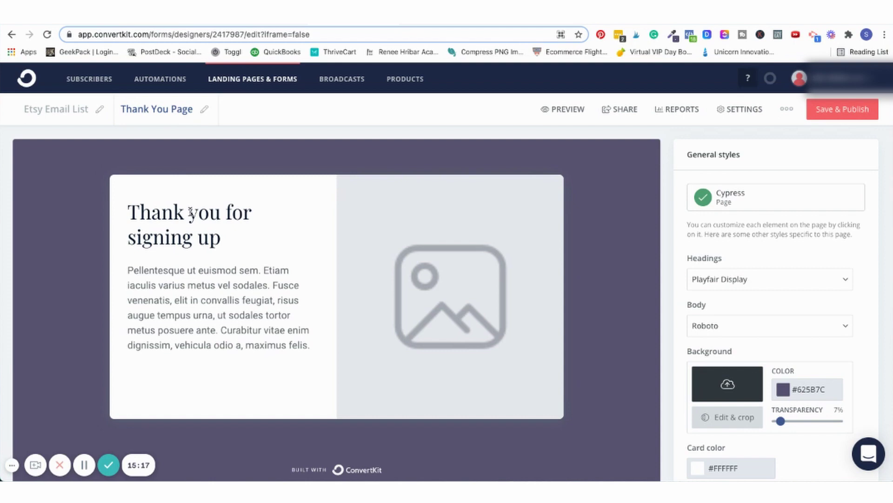
left_click(159, 214)
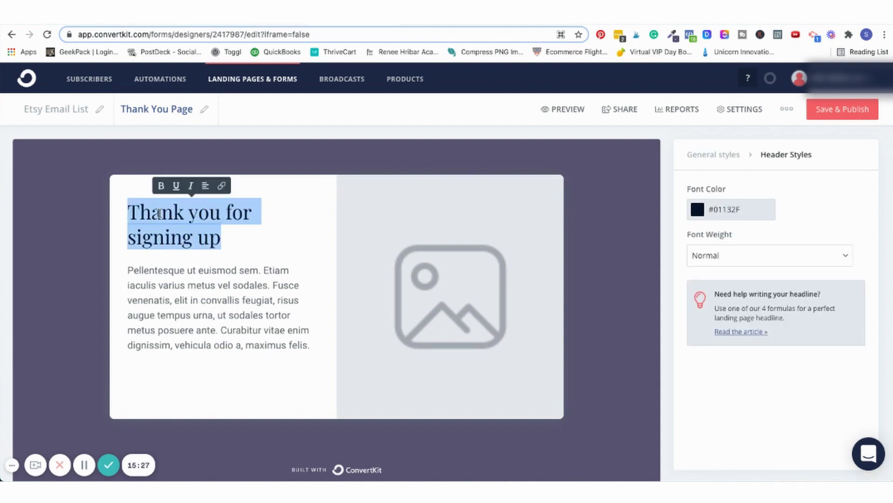
type("Thank you visiting my shop!")
triple_click(203, 312)
type("You're just an order away from smoother skin.")
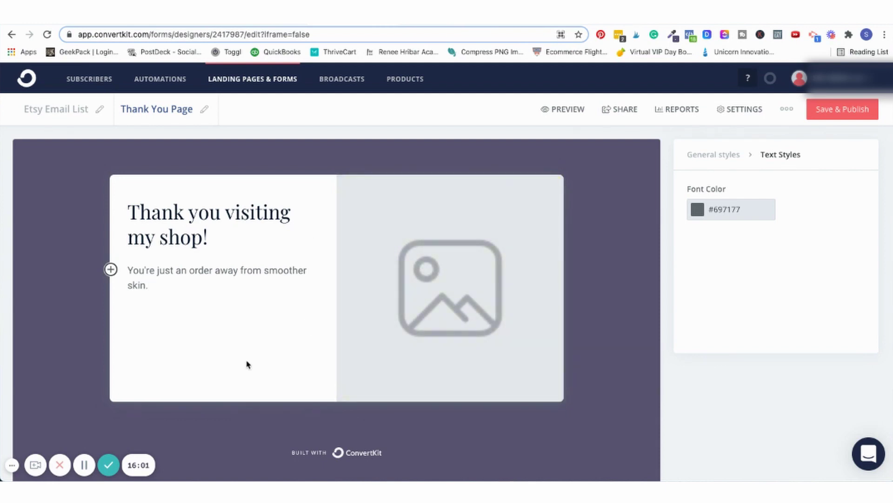
scroll(229, 362, "down", 1)
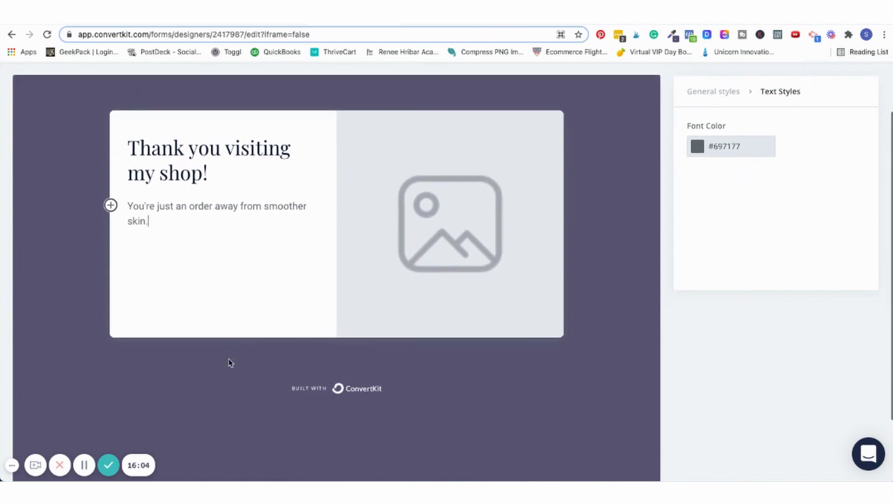
scroll(229, 362, "down", 1)
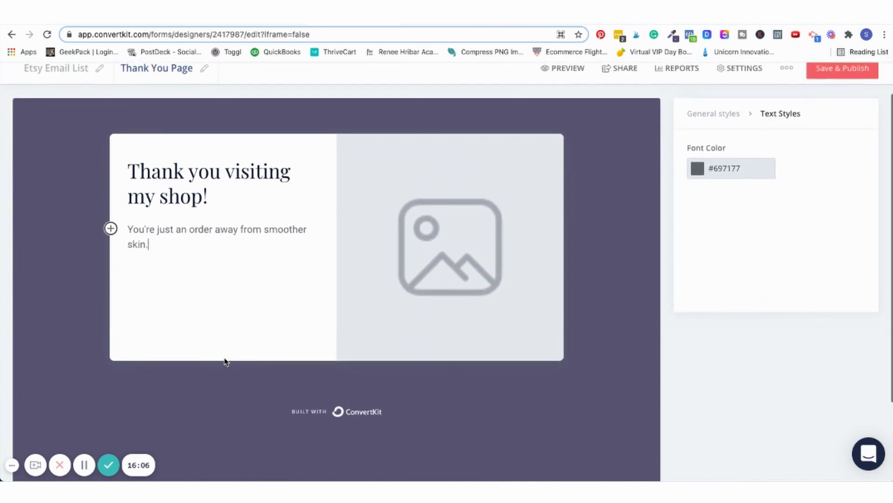
left_click(111, 228)
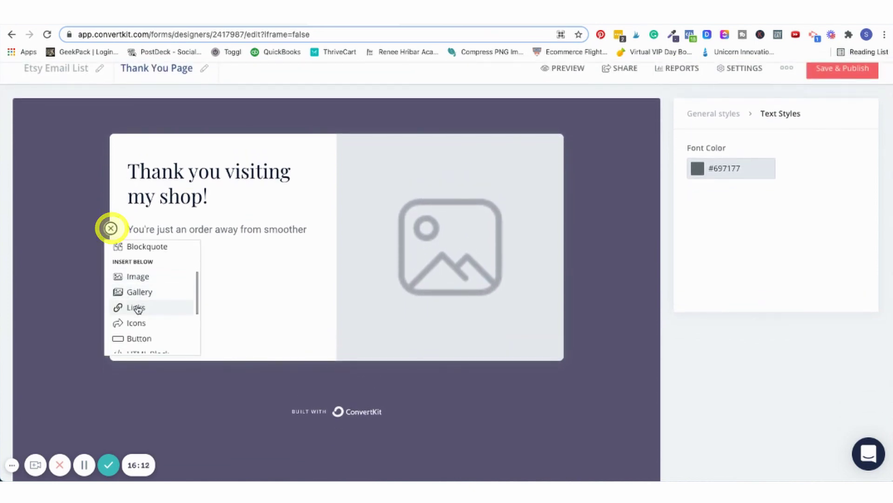
left_click(136, 308)
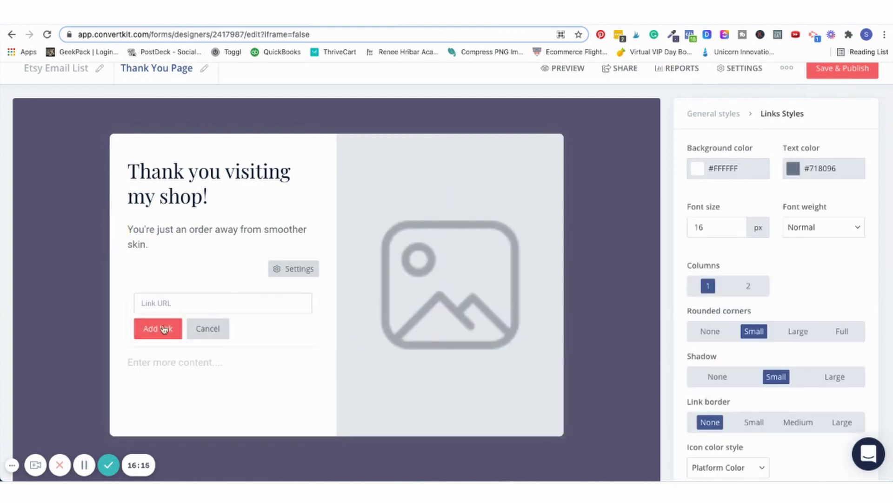
left_click(180, 302)
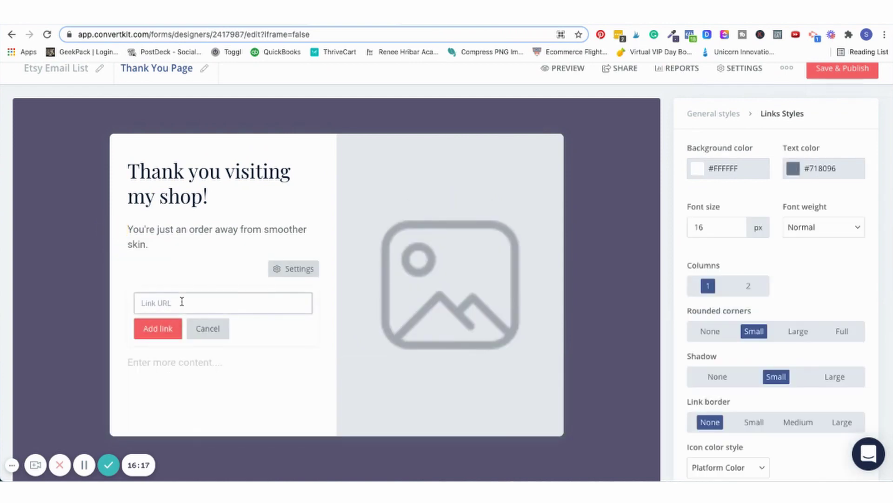
type("https://instagram.com")
left_click(158, 328)
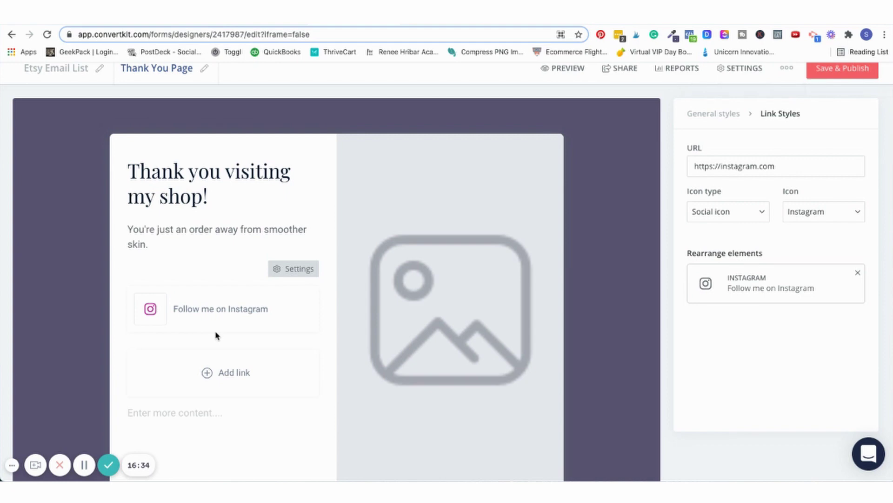
left_click(159, 244)
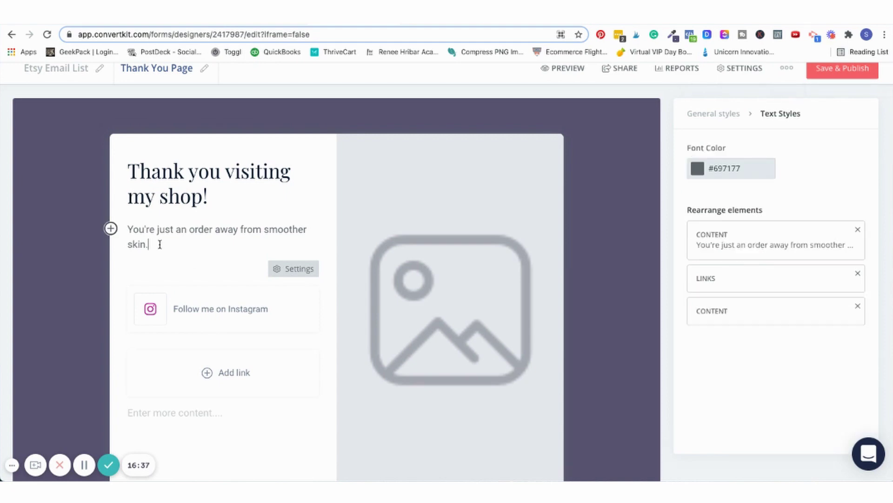
key("Return")
type("Follow me on ")
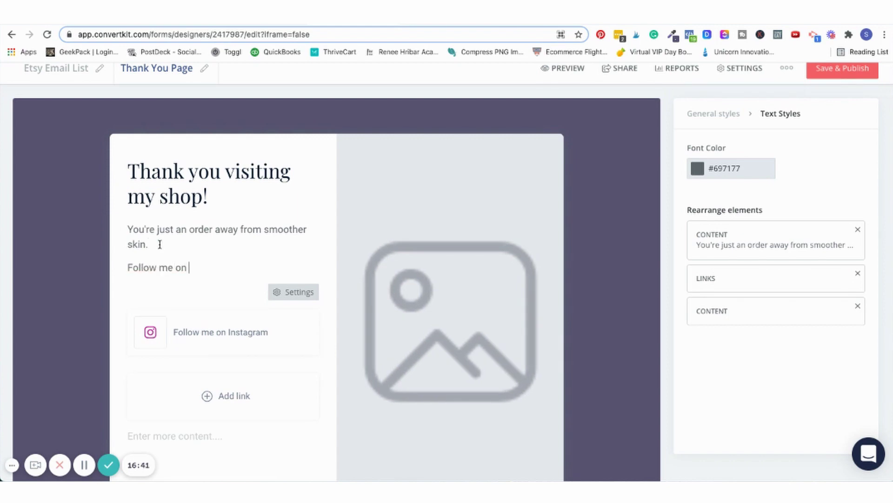
type("Instagram to learn ")
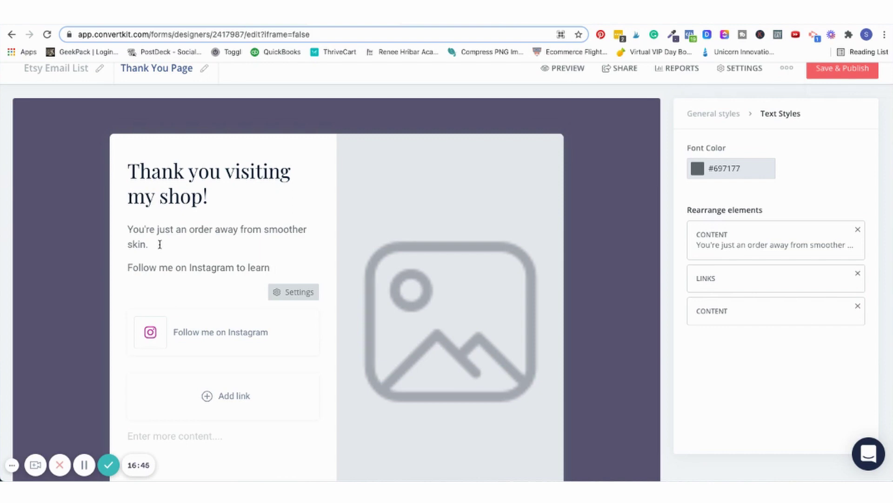
type("more about my products and how")
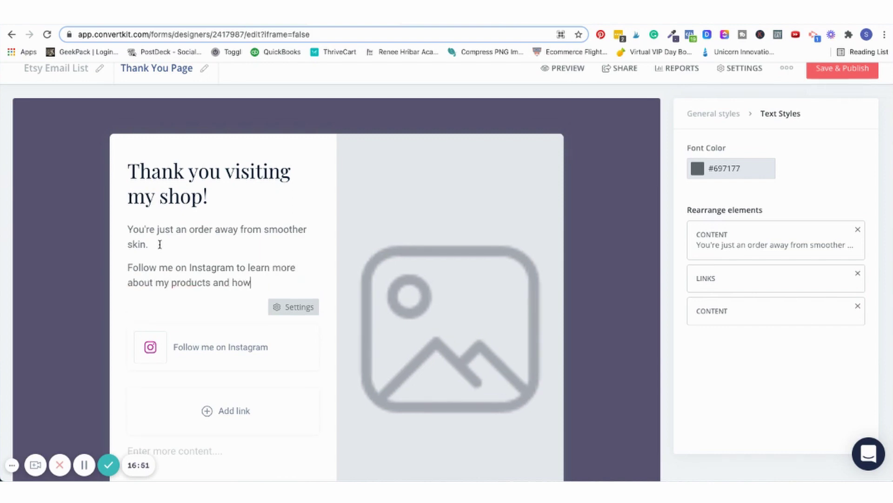
type(" they can")
type(" heal yourskin.")
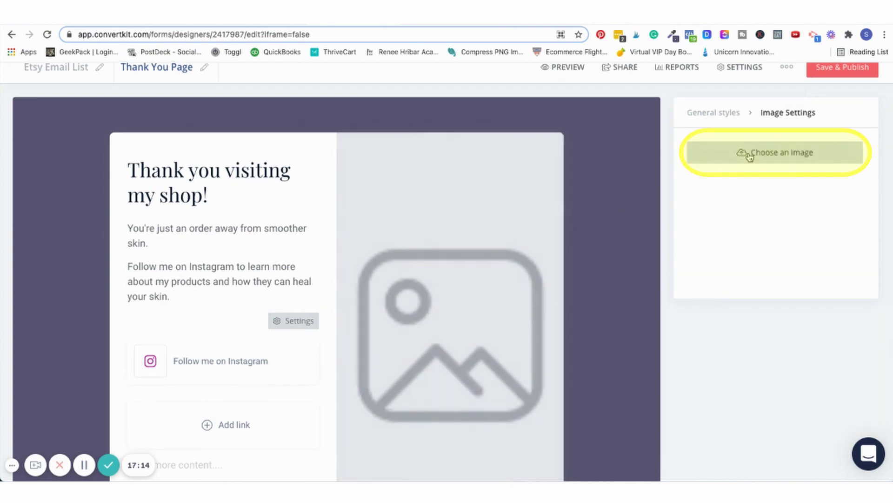
Fill the thank-you page image with the lavender soap photo from Recent uploads
left_click(745, 152)
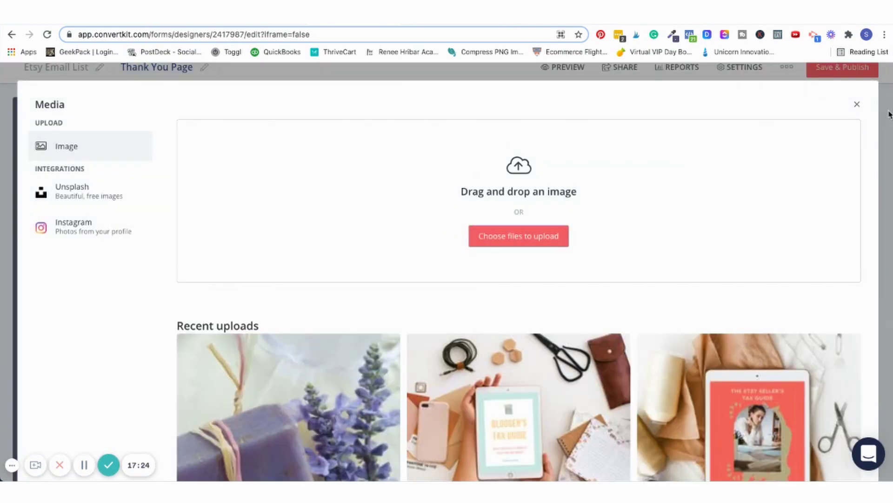
left_click(269, 399)
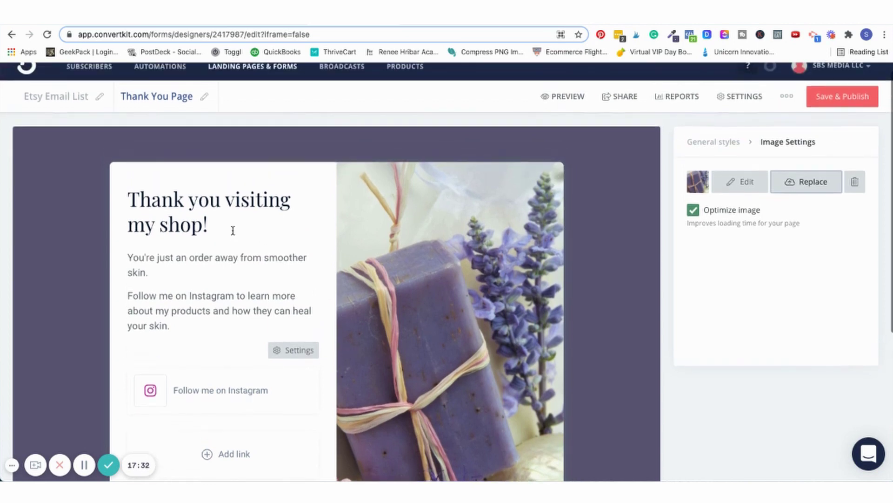
scroll(233, 235, "down", 3)
scroll(234, 236, "up", 2)
scroll(234, 230, "up", 2)
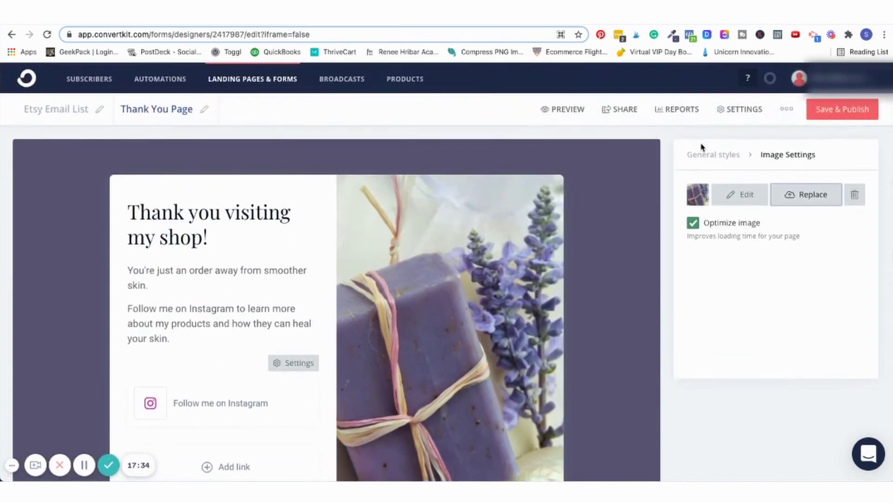
Save and publish the thank-you page, then copy the landing page's share URL
left_click(841, 115)
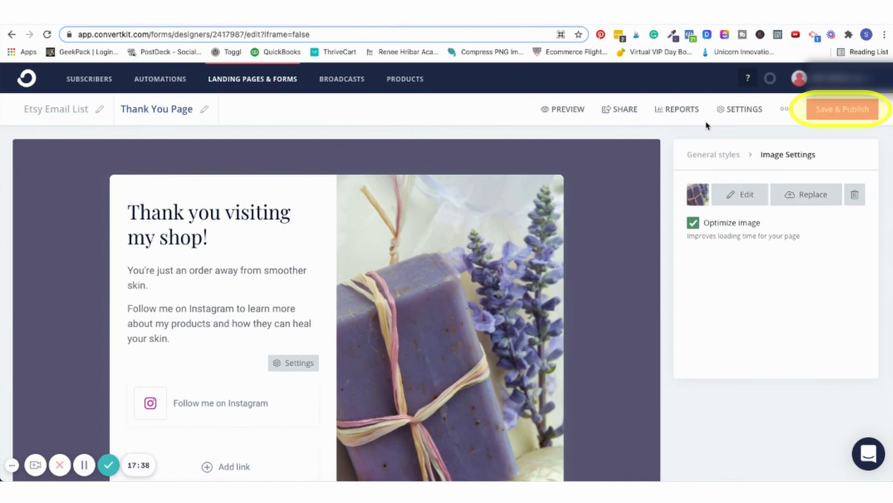
left_click(621, 113)
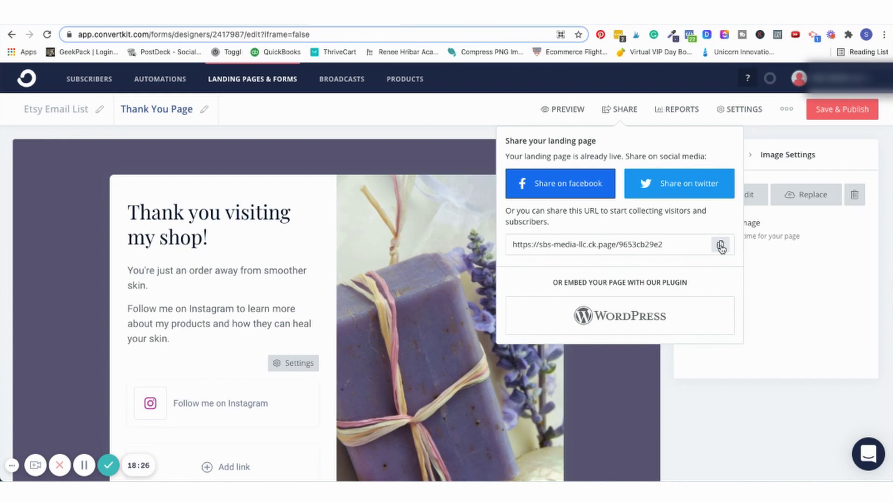
left_click(720, 246)
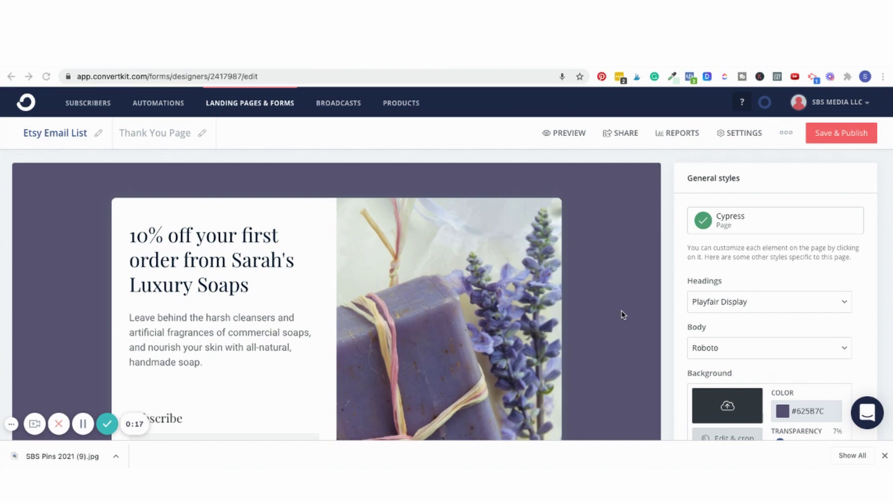
Load the copied share URL in a new tab and submit a test signup with 'Save 10% today!'
left_click(621, 135)
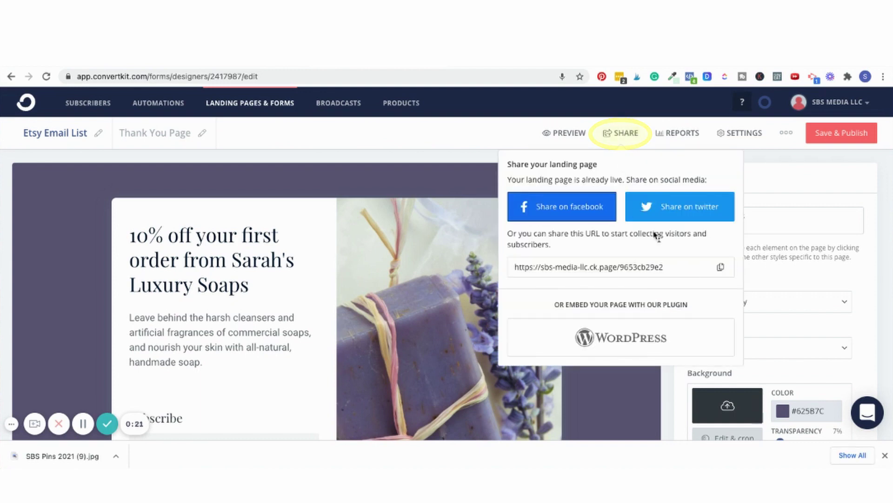
left_click(721, 268)
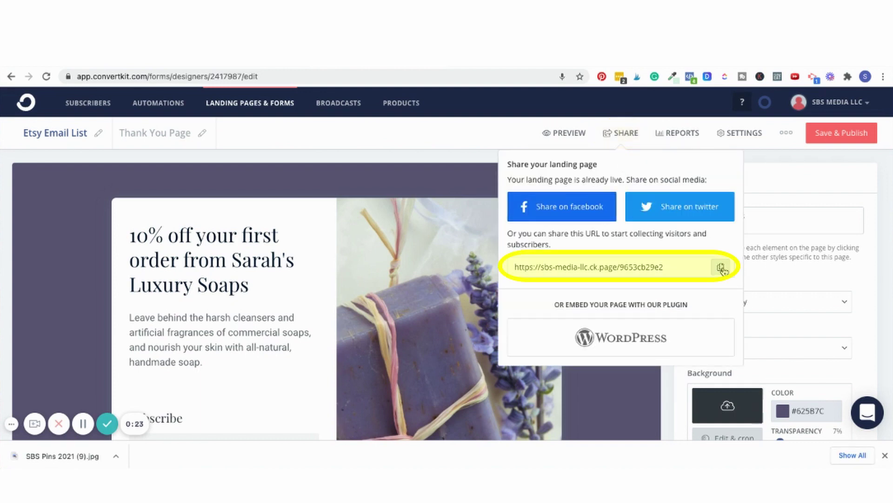
left_click(723, 268)
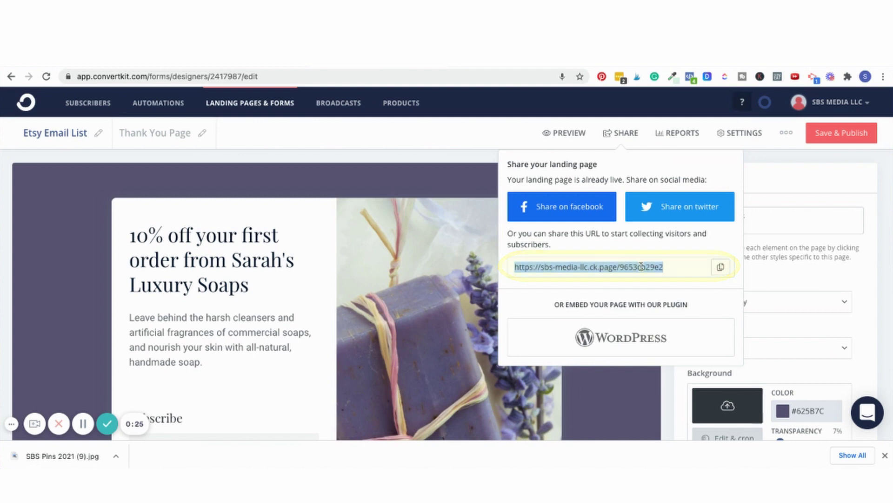
key("ctrl+t")
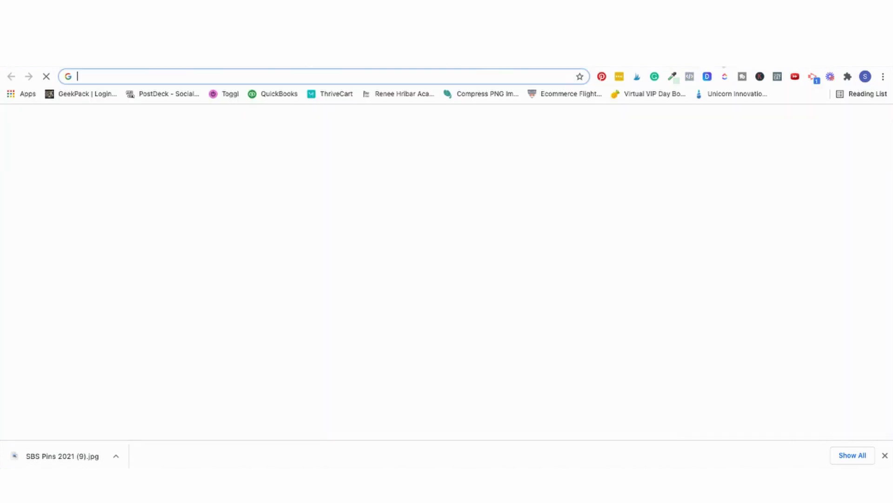
key("ctrl+v")
key("Return")
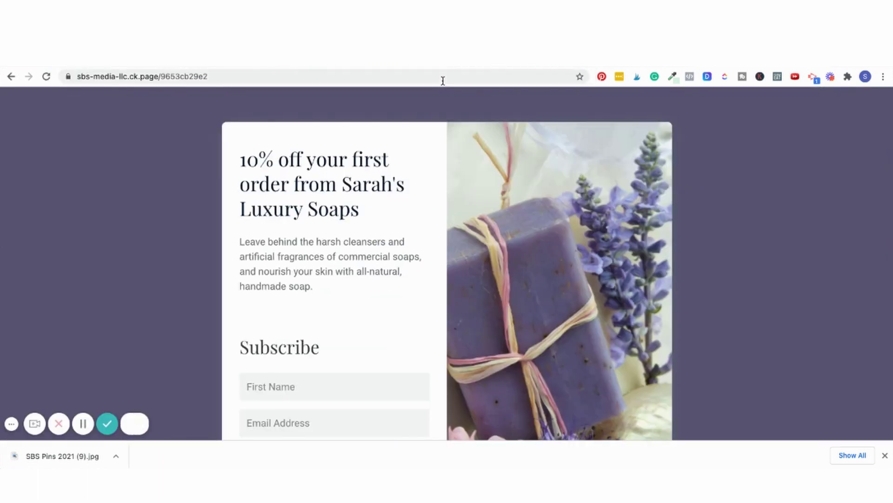
scroll(257, 195, "down", 1)
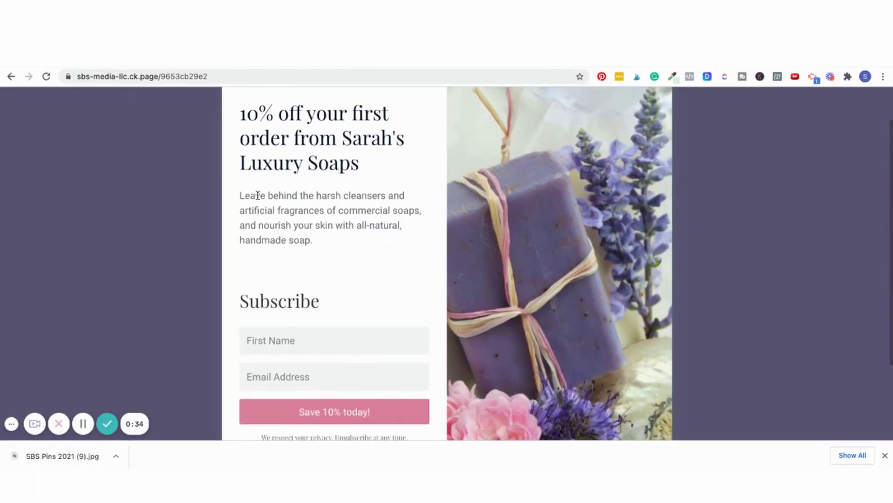
left_click(327, 338)
type("Sarah test")
scroll(307, 349, "down", 1)
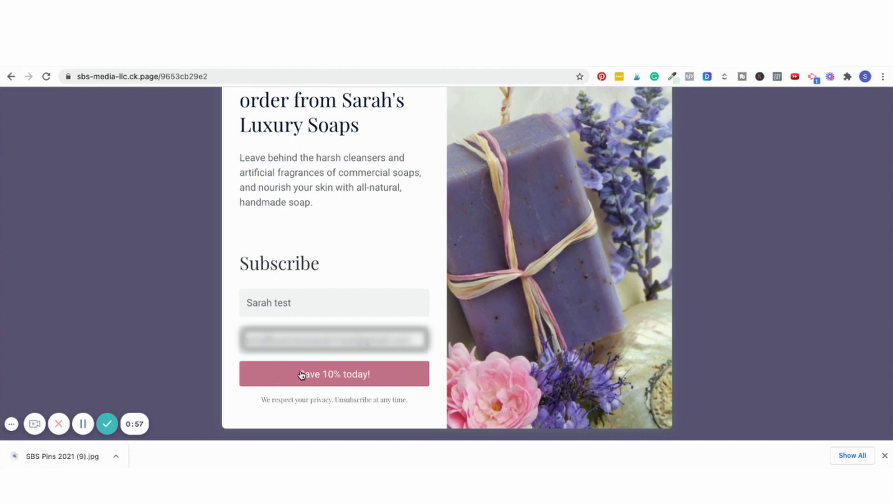
left_click(302, 375)
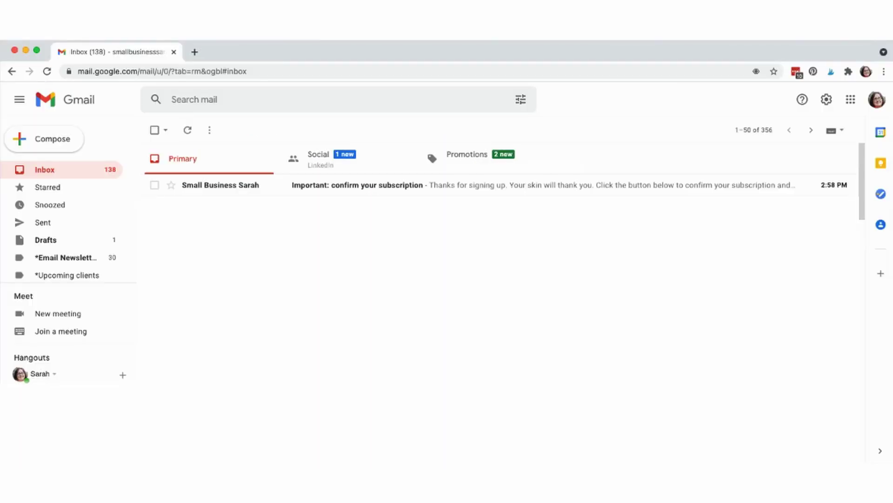
mouse_move(363, 185)
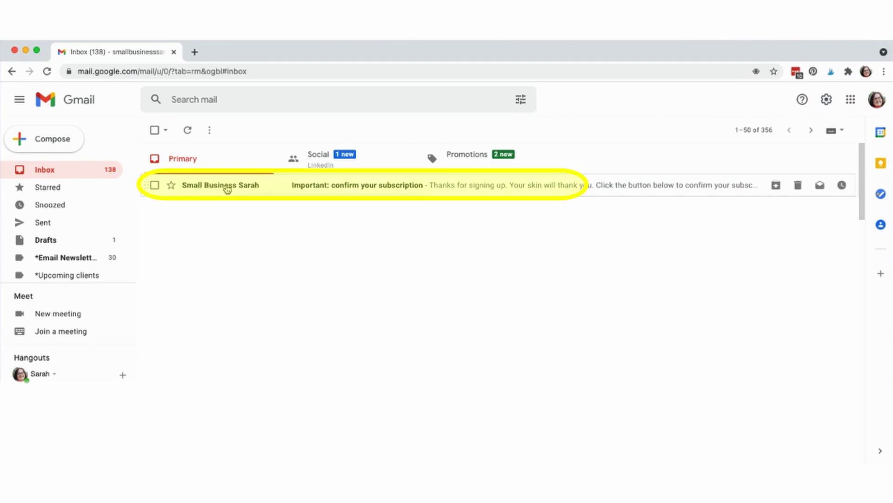
Open the 'Important: confirm your subscription' email in Gmail and confirm the test subscription
left_click(227, 187)
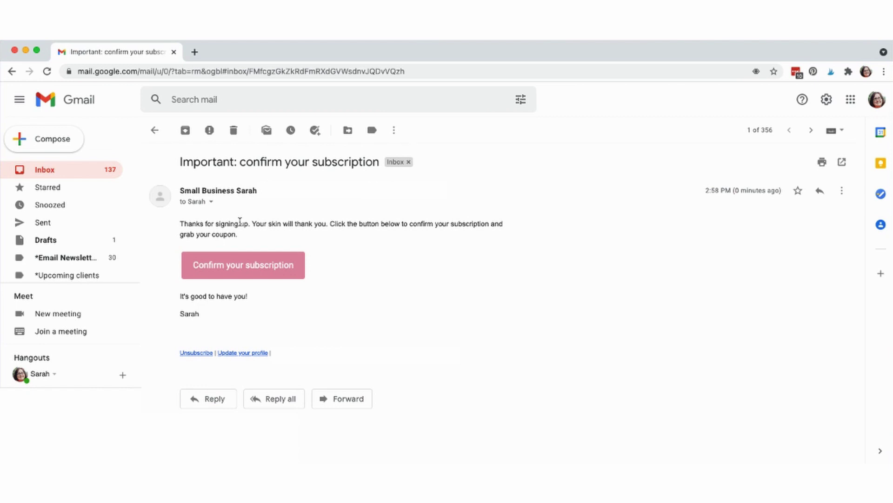
left_click(244, 270)
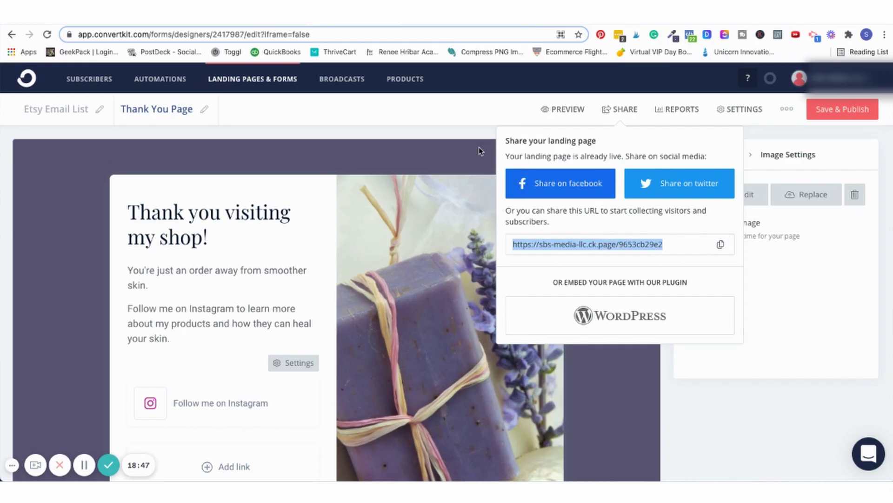
Dismiss the Share dropdown to reveal the Thank You Page editor
left_click(341, 137)
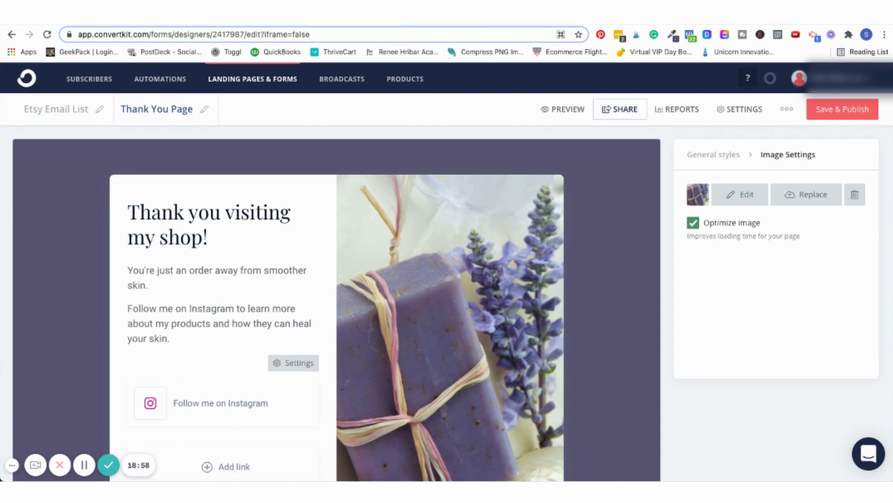
scroll(29, 301, "down", 1)
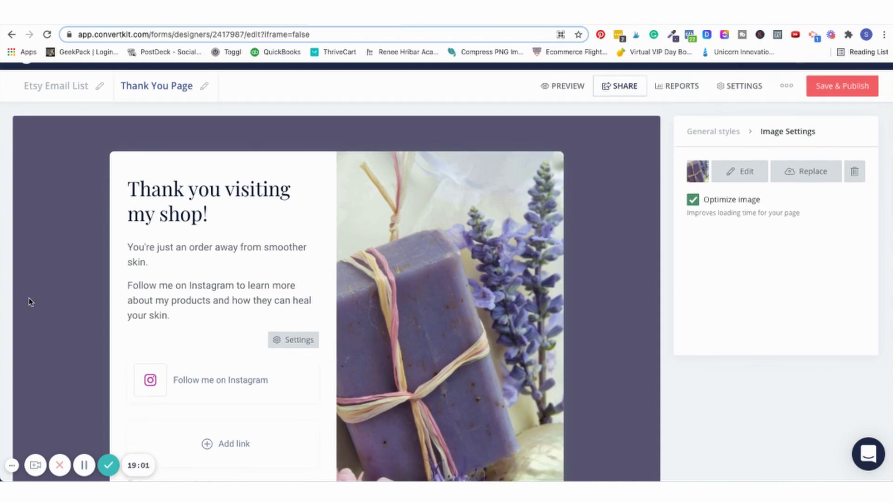